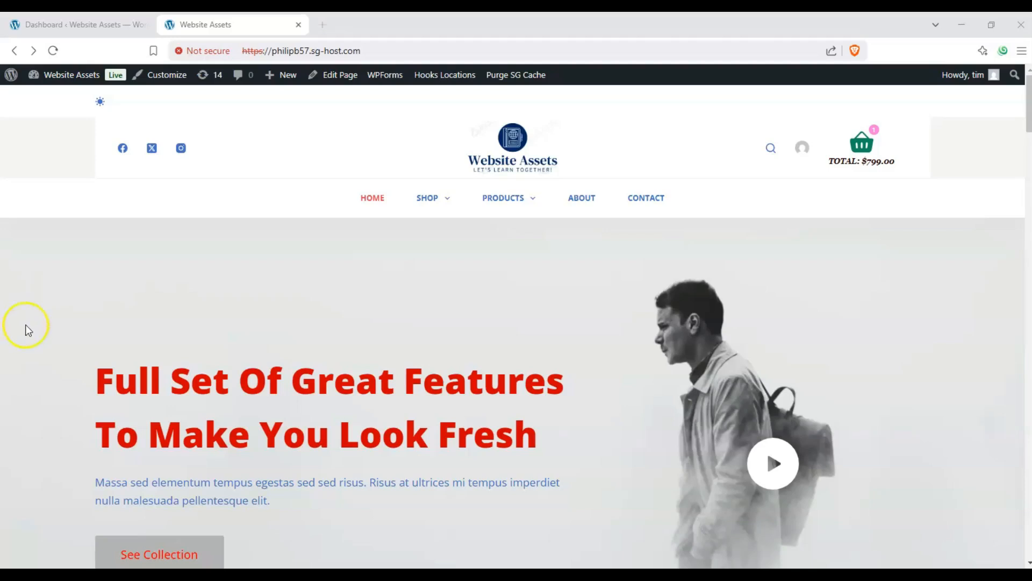
scroll(269, 298, down, 2)
scroll(290, 293, up, 2)
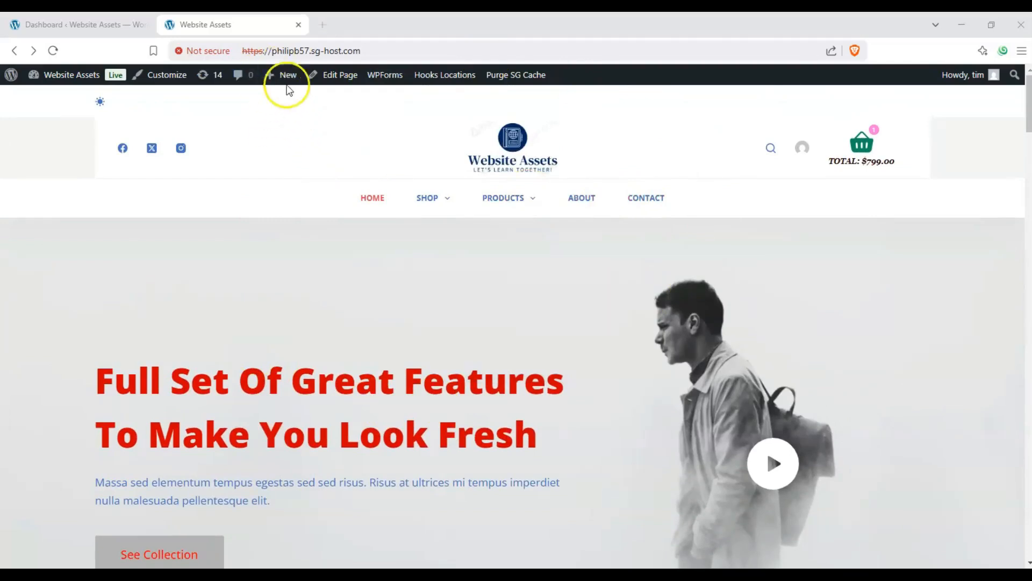
mouse_move(278, 84)
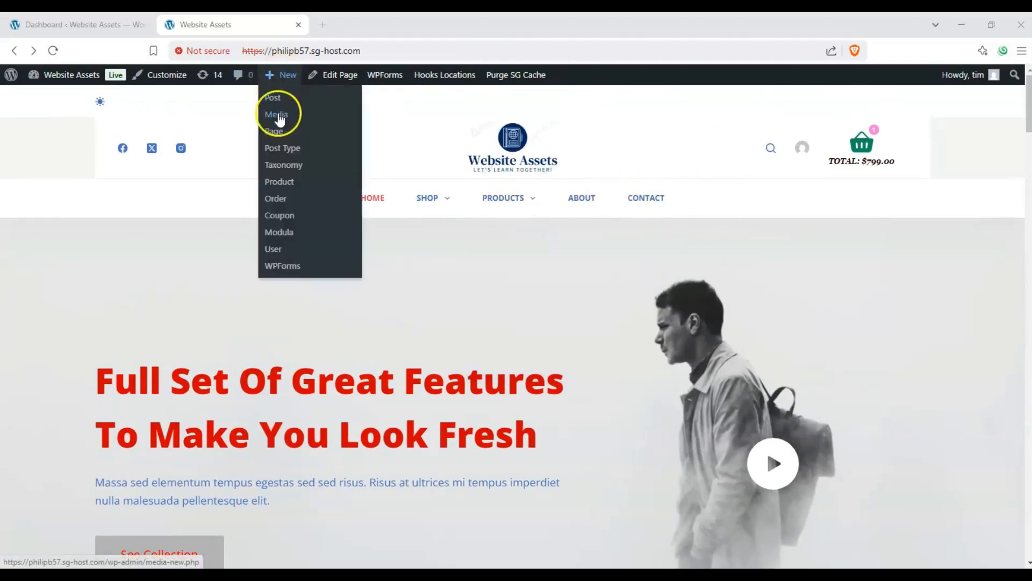
Go to the site's admin dashboard and start a new page.
click(116, 17)
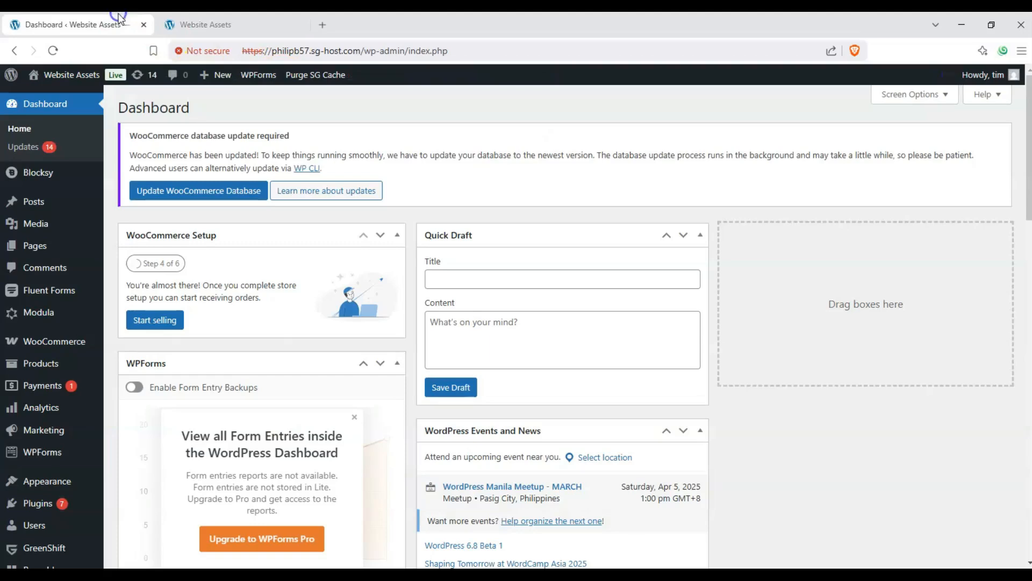
drag(220, 108, 115, 111)
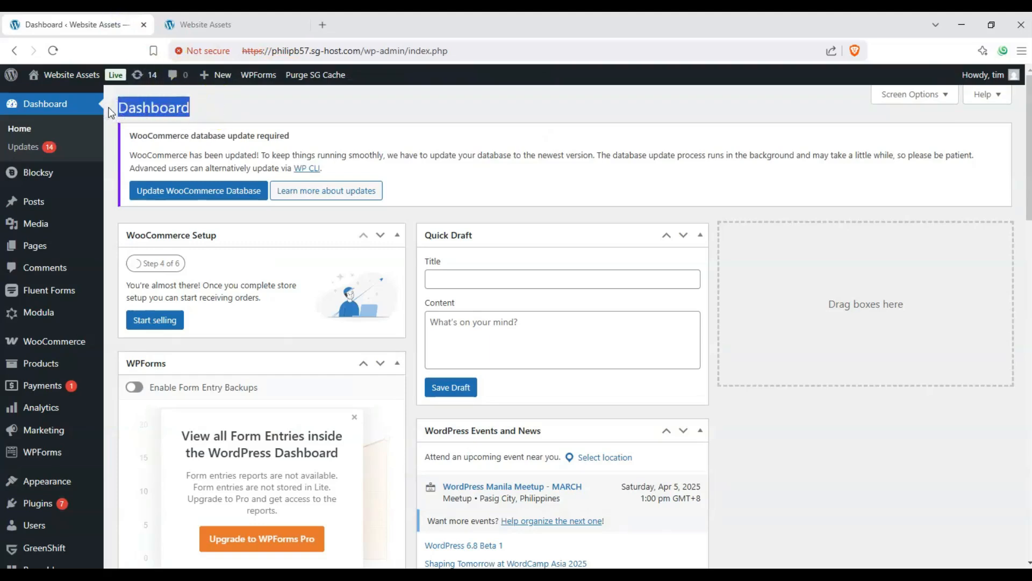
click(139, 106)
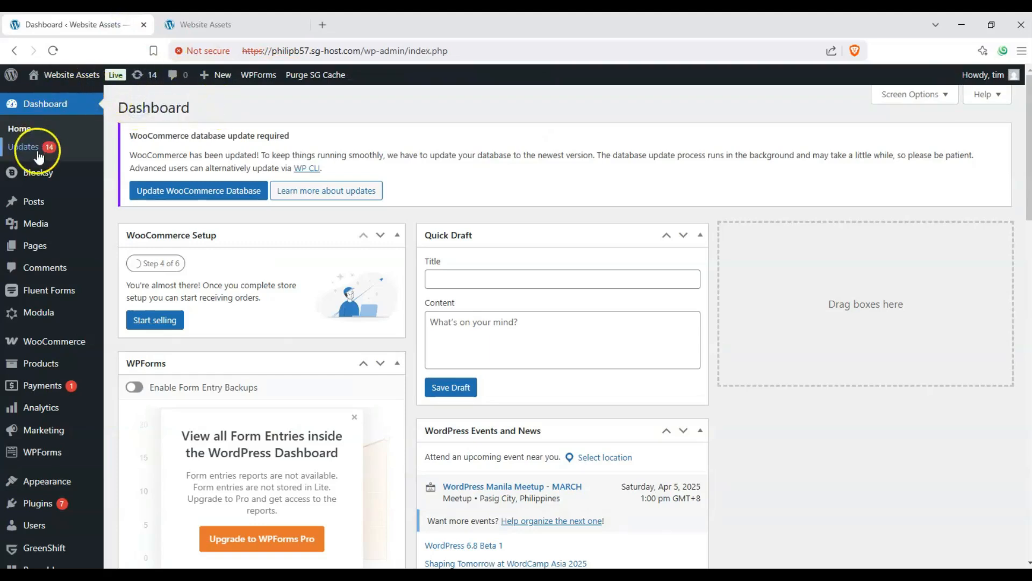
mouse_move(45, 243)
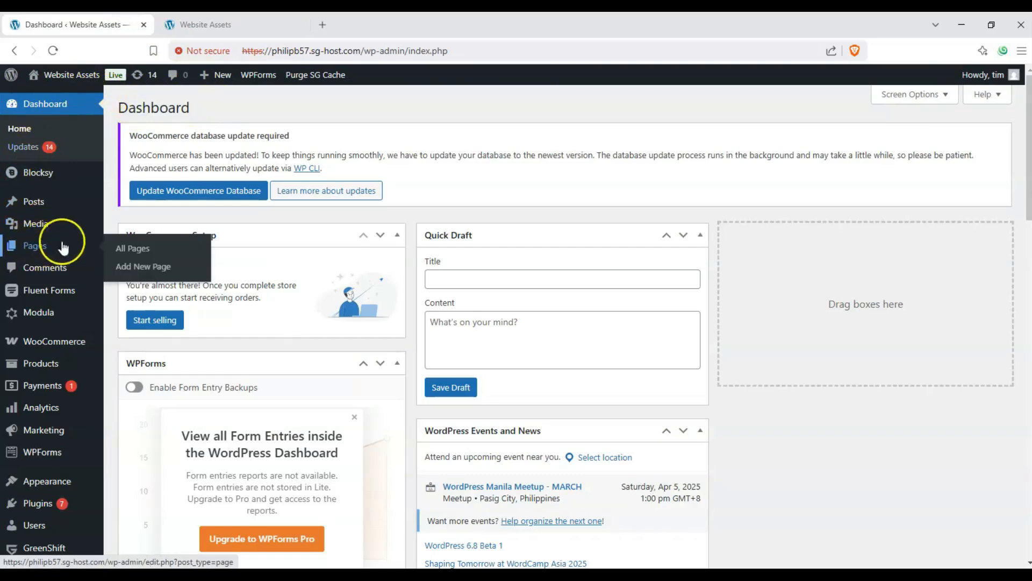
click(123, 269)
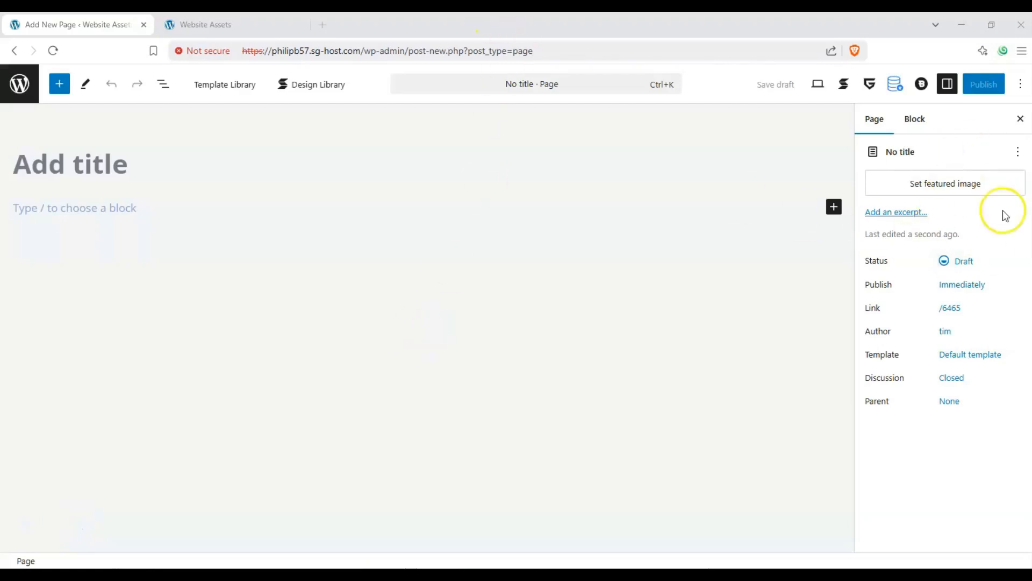
Show the block settings in the sidebar and title the page "Stackable Icon test".
click(949, 86)
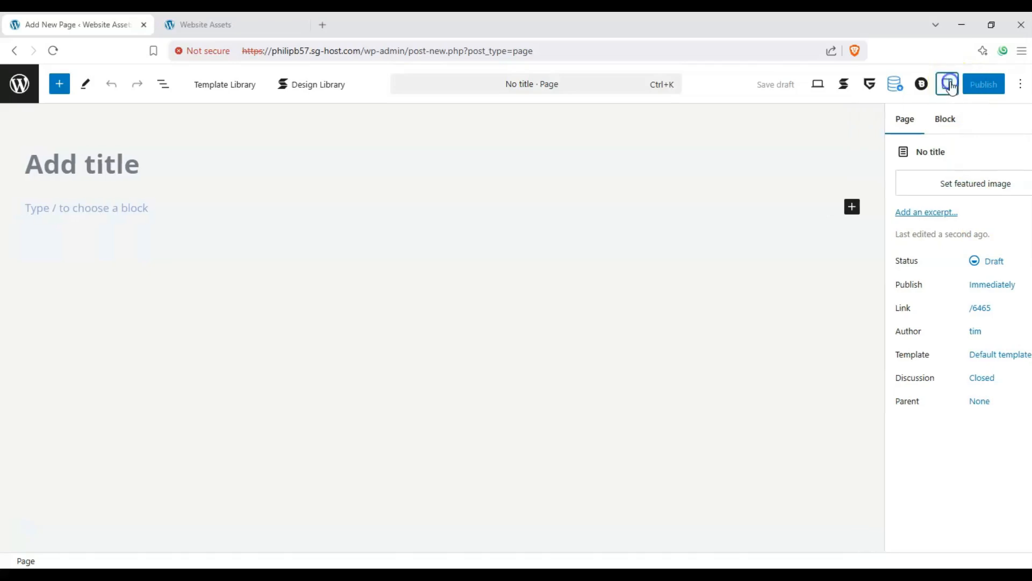
click(948, 85)
click(918, 117)
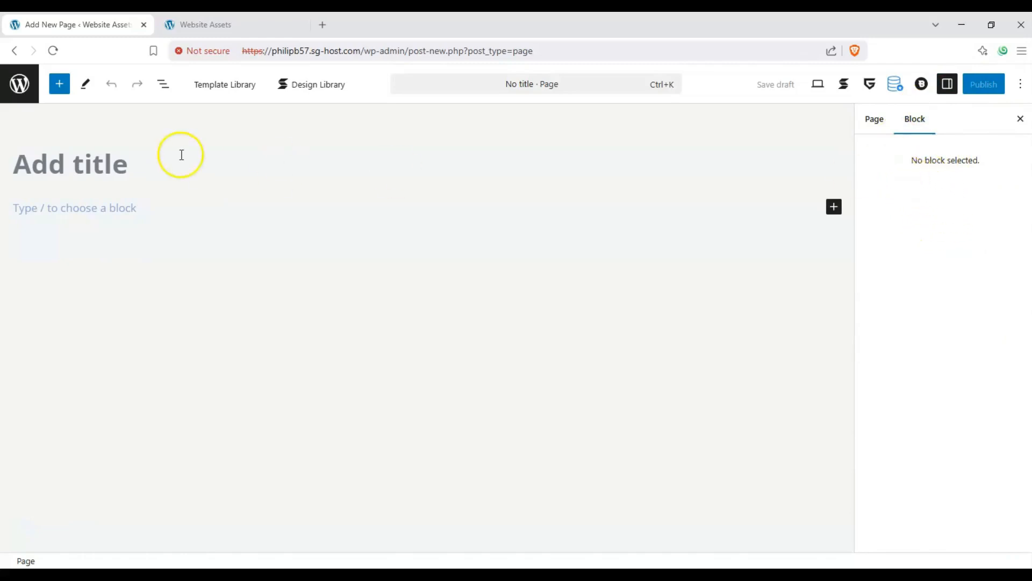
click(104, 160)
text(St)
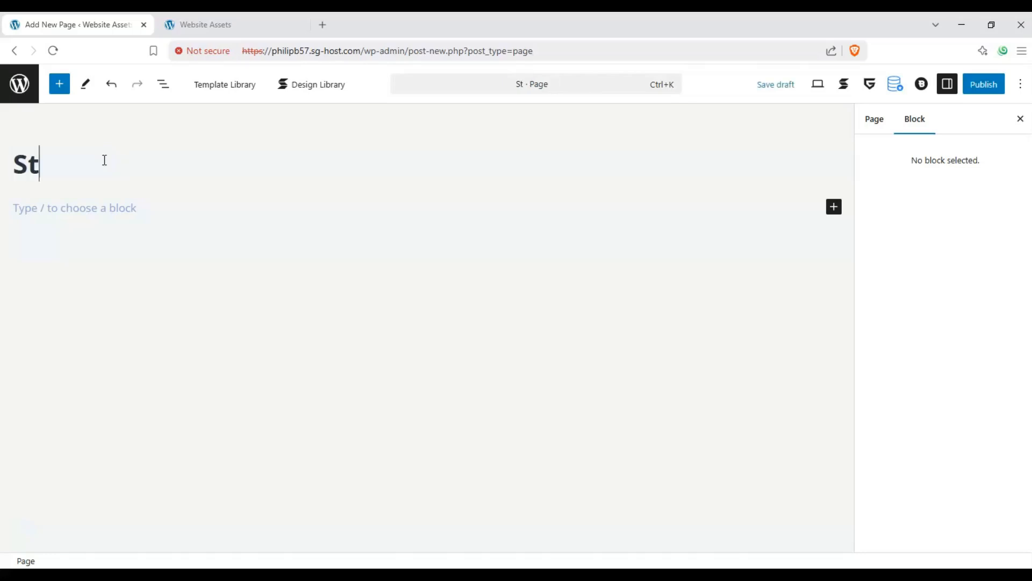
text(ackable Icon test)
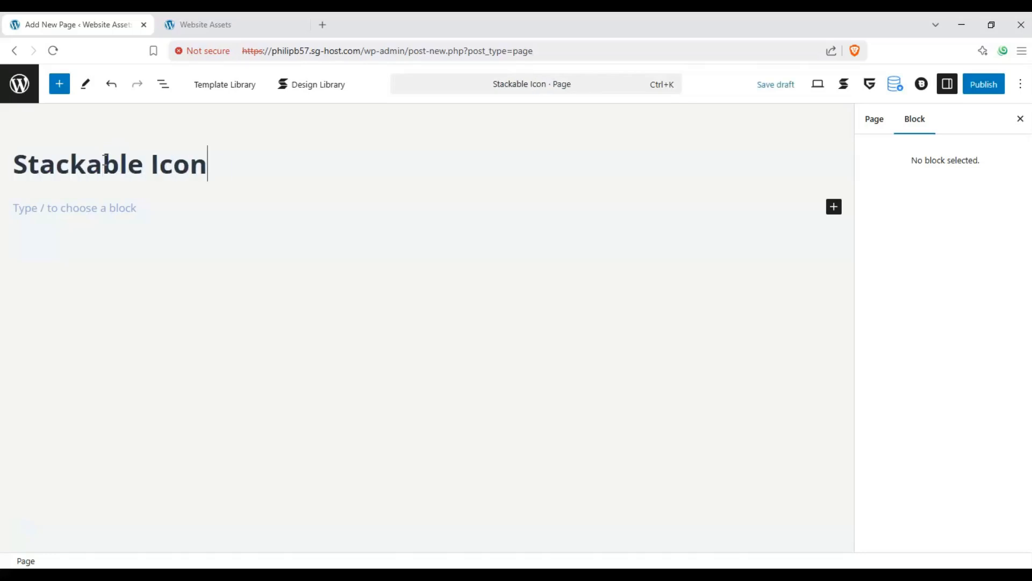
Insert the Stackable Icon block into the page body below the title.
click(110, 257)
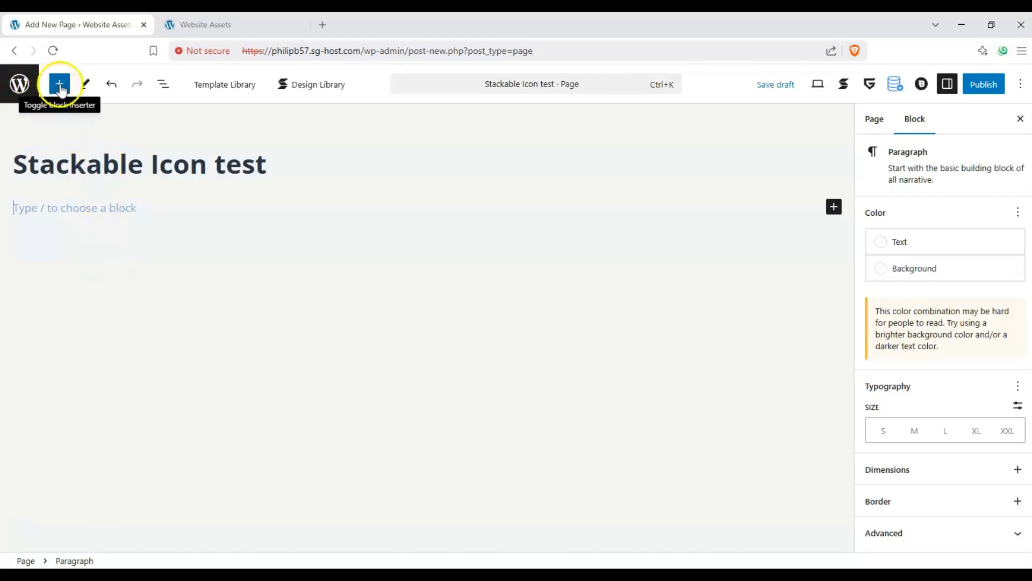
click(60, 88)
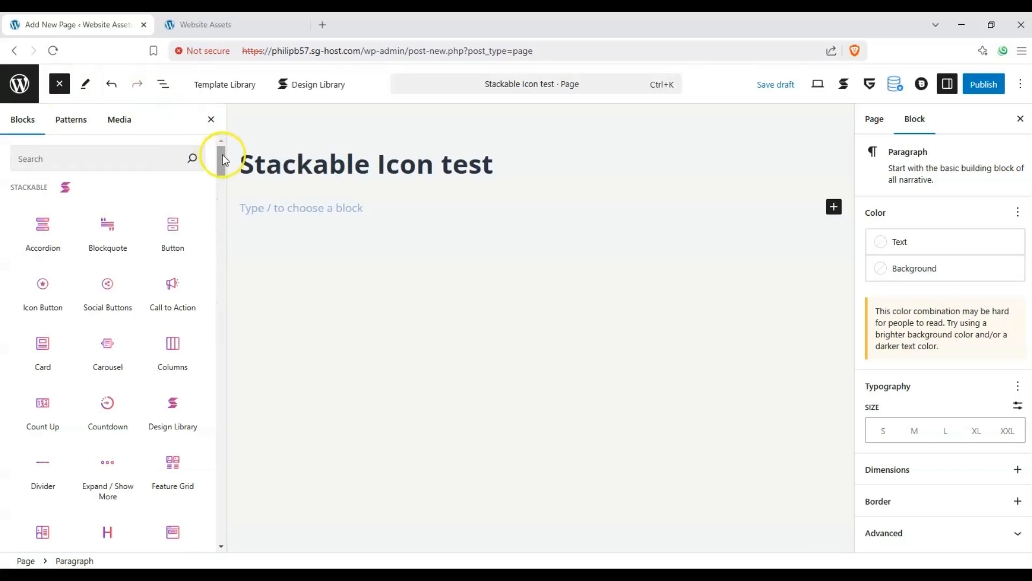
mouse_move(221, 154)
mouse_down()
mouse_move(222, 164)
mouse_move(221, 141)
mouse_up()
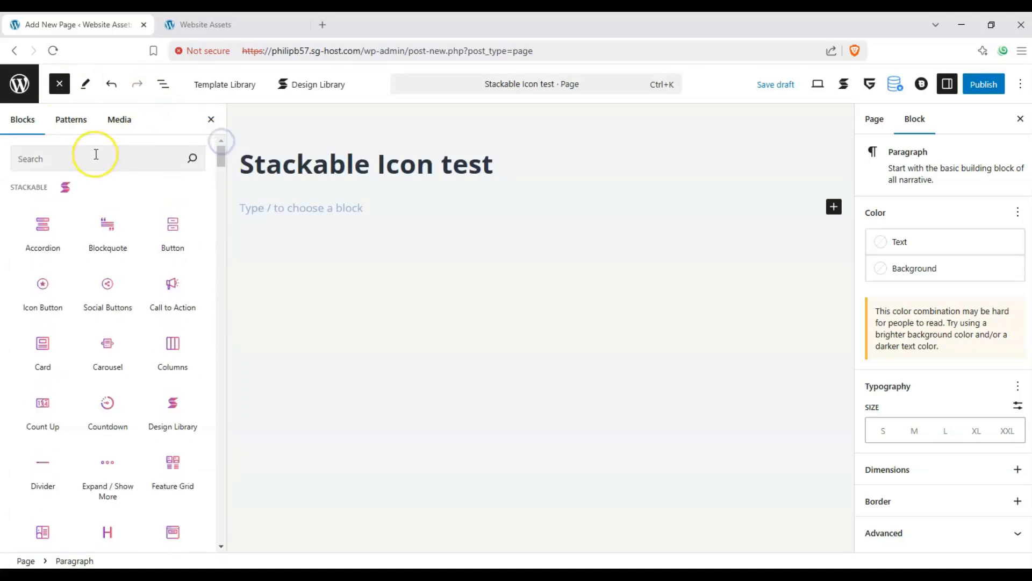
drag(14, 188, 40, 189)
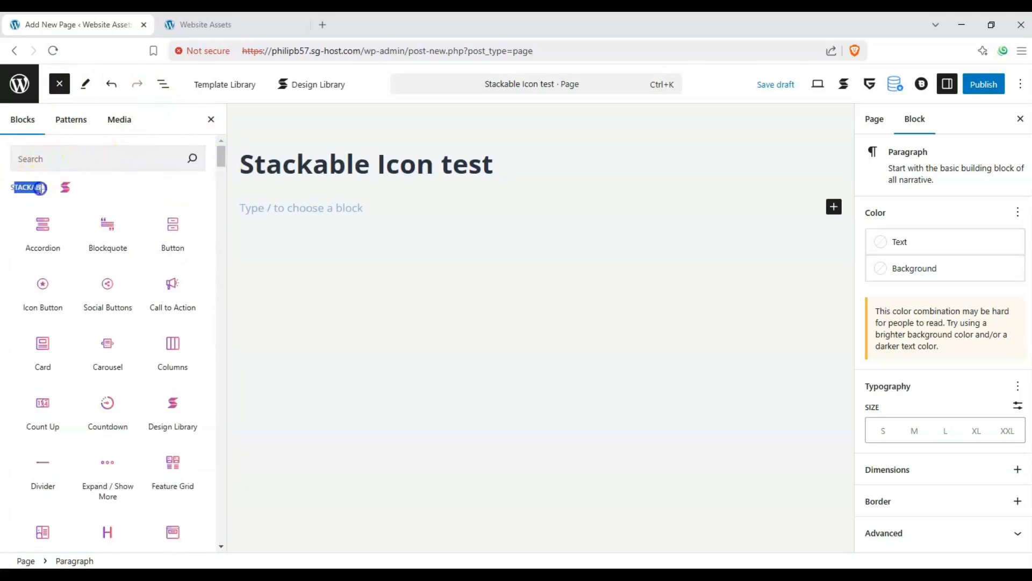
drag(221, 156, 223, 170)
drag(108, 388, 275, 230)
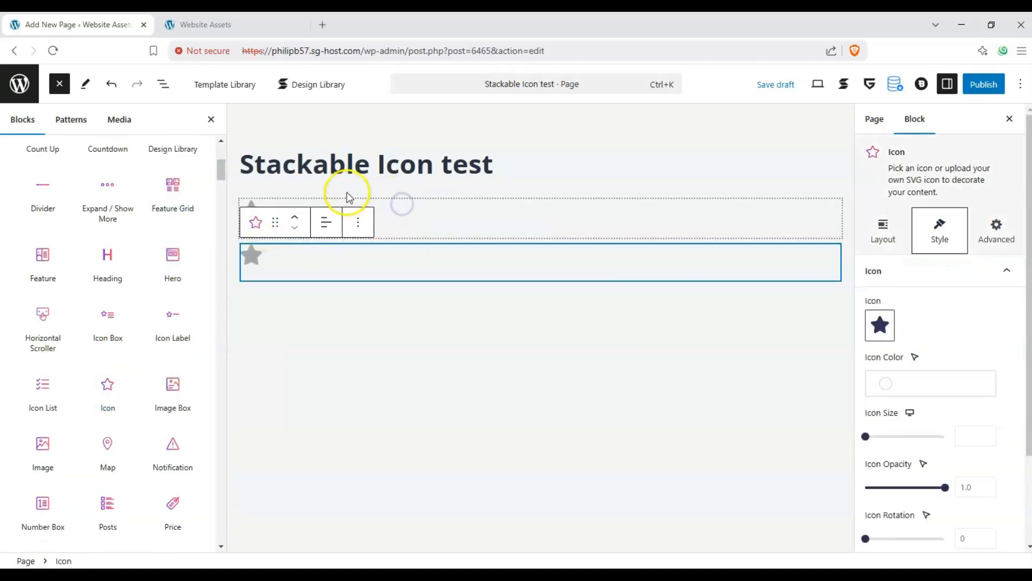
Delete the duplicate Icon block from the page and close the block inserter.
click(358, 178)
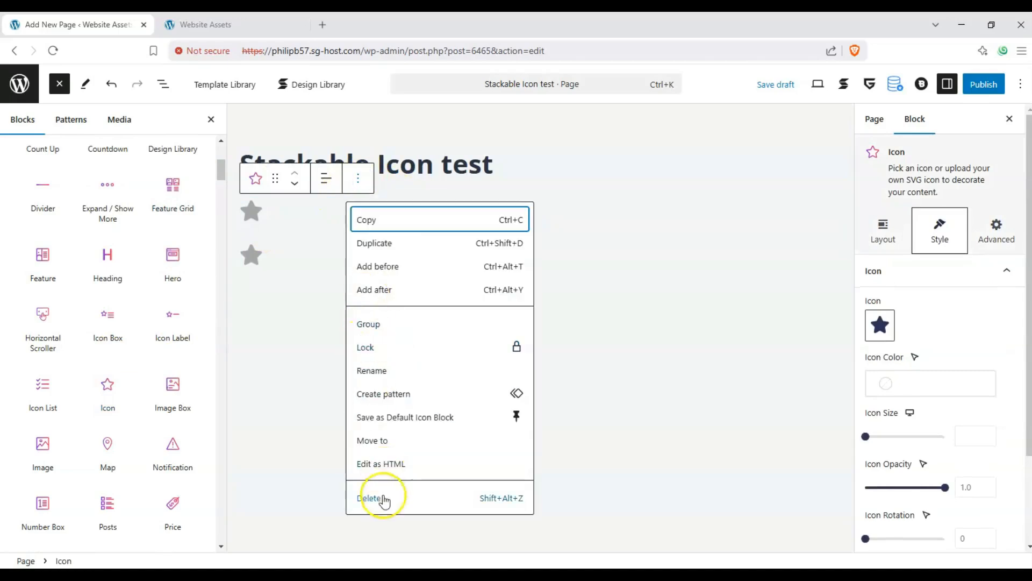
click(384, 498)
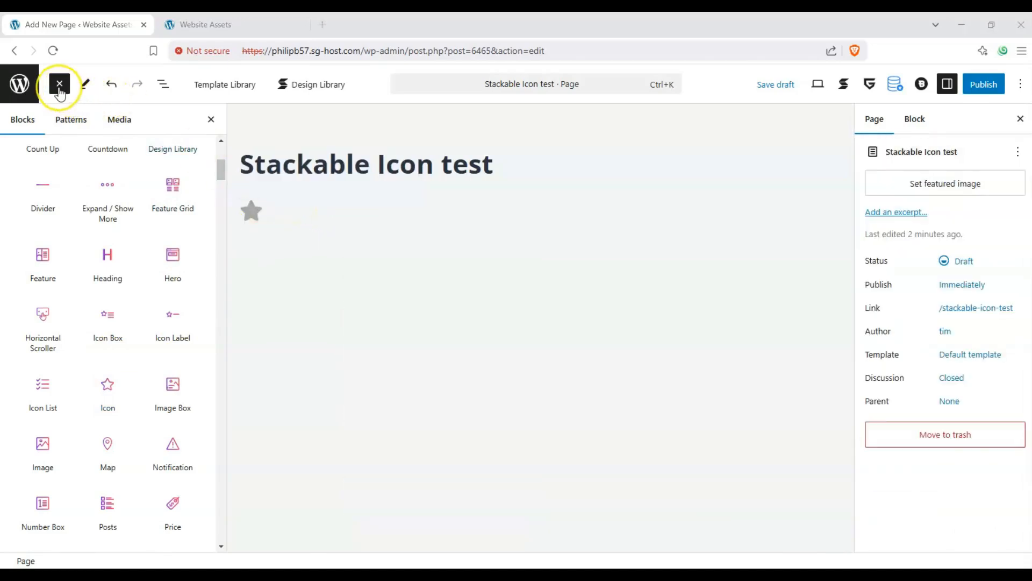
click(59, 89)
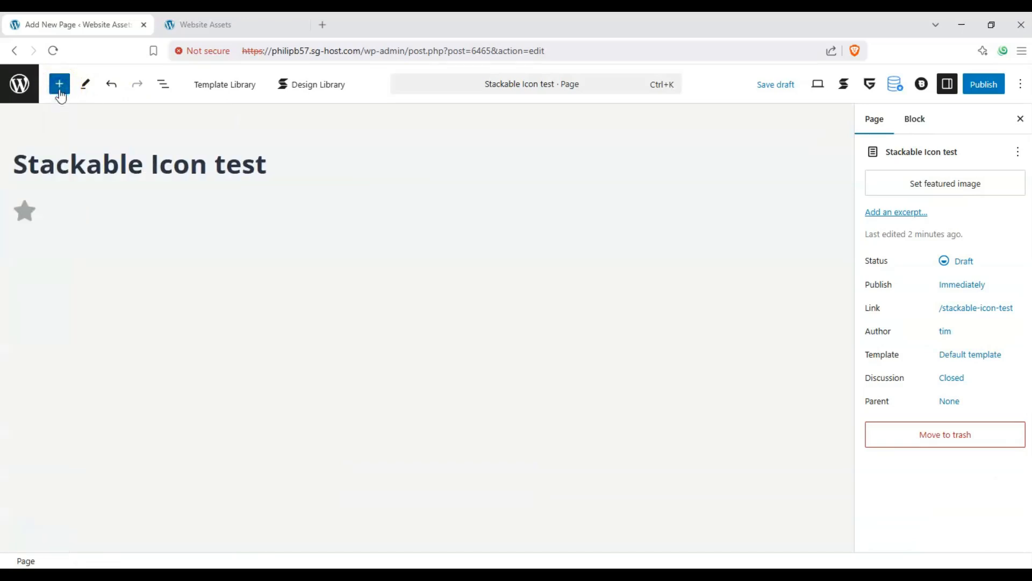
Try the content alignment options in the Icon block's layout settings and leave the star centered.
click(38, 235)
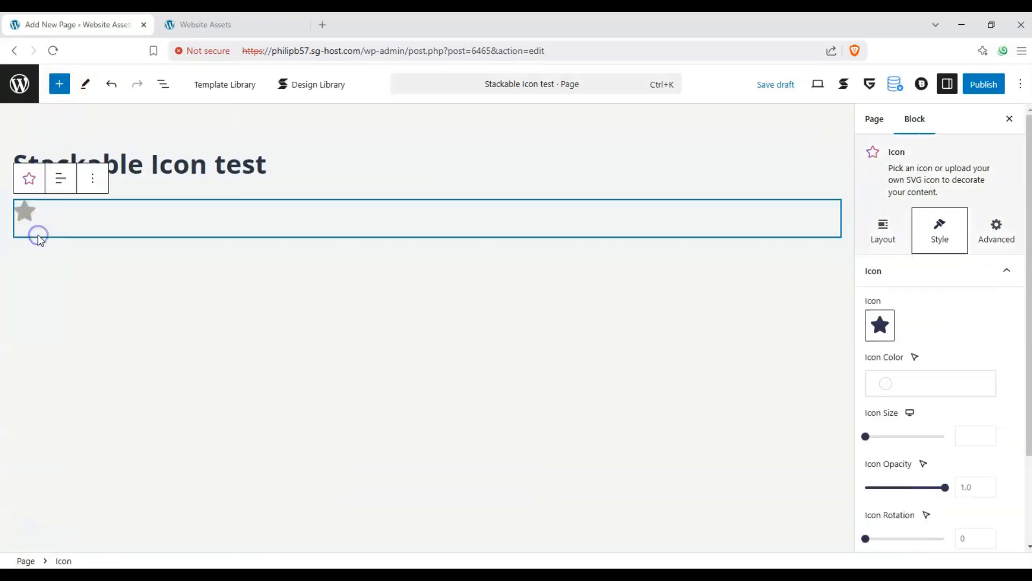
click(884, 232)
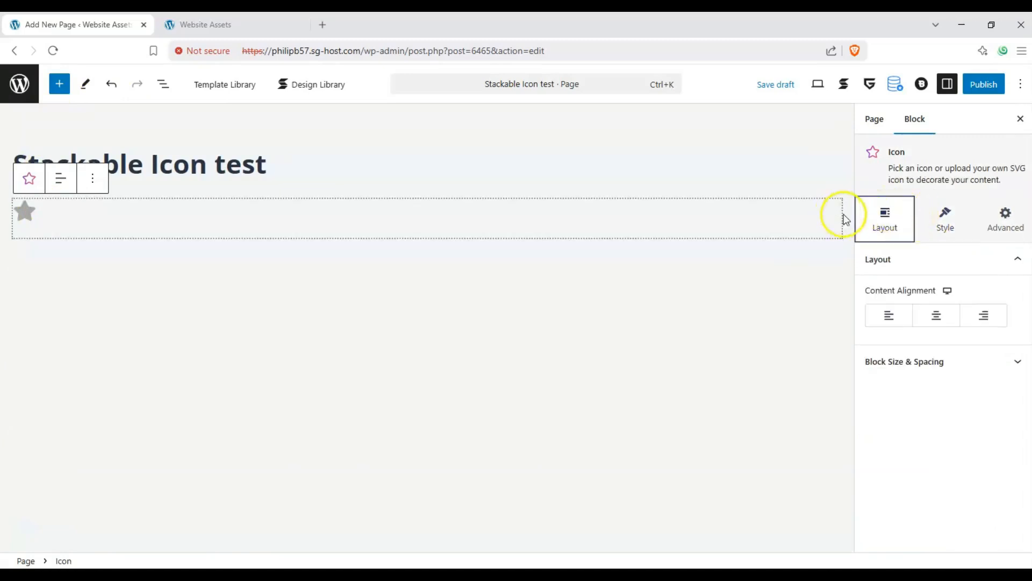
click(893, 316)
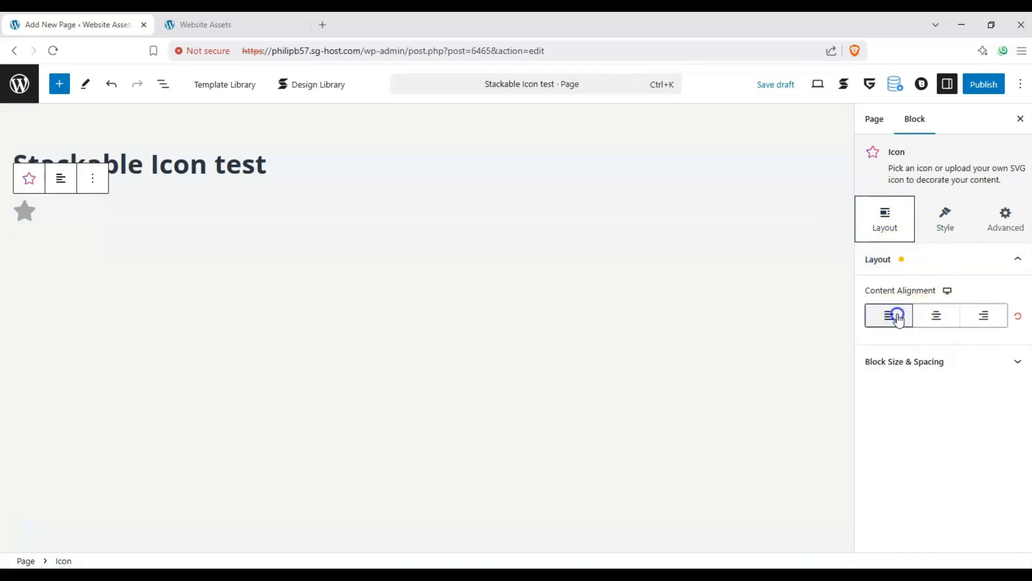
click(933, 316)
click(972, 316)
click(939, 316)
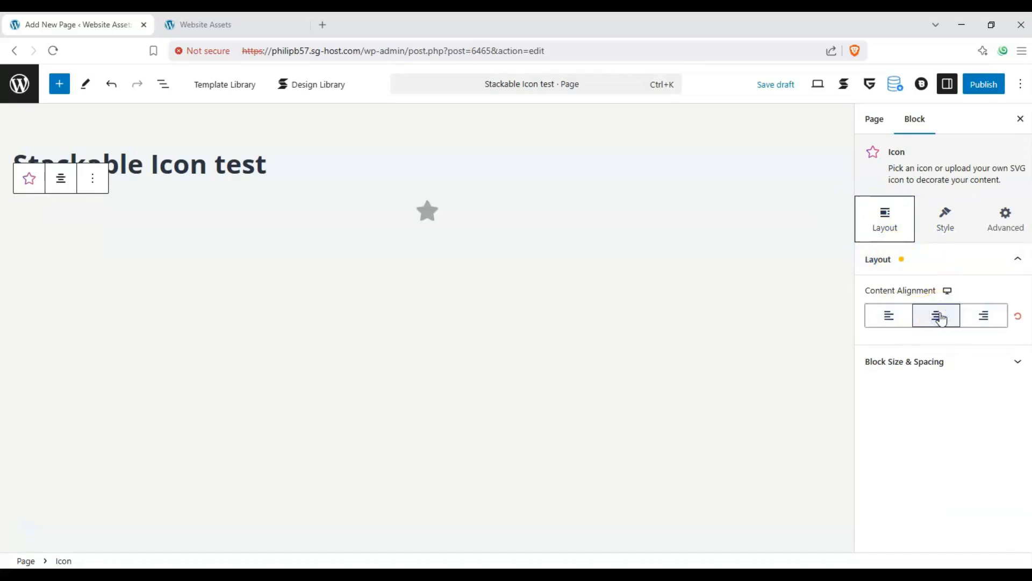
Try a maximum content width of 1008 px in the Icon block's size and spacing settings, and reset it.
click(984, 360)
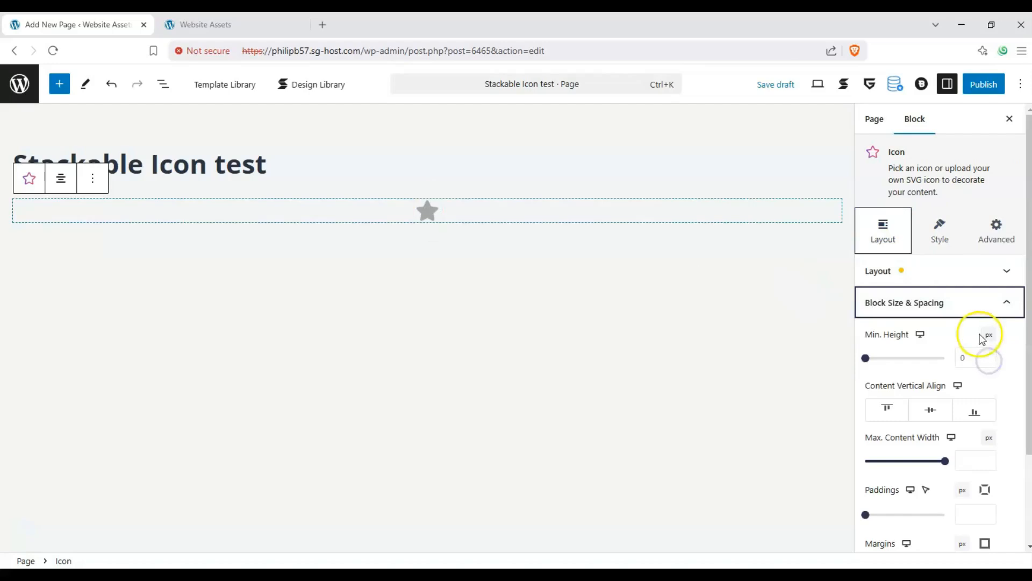
drag(874, 357, 865, 356)
drag(946, 461, 920, 461)
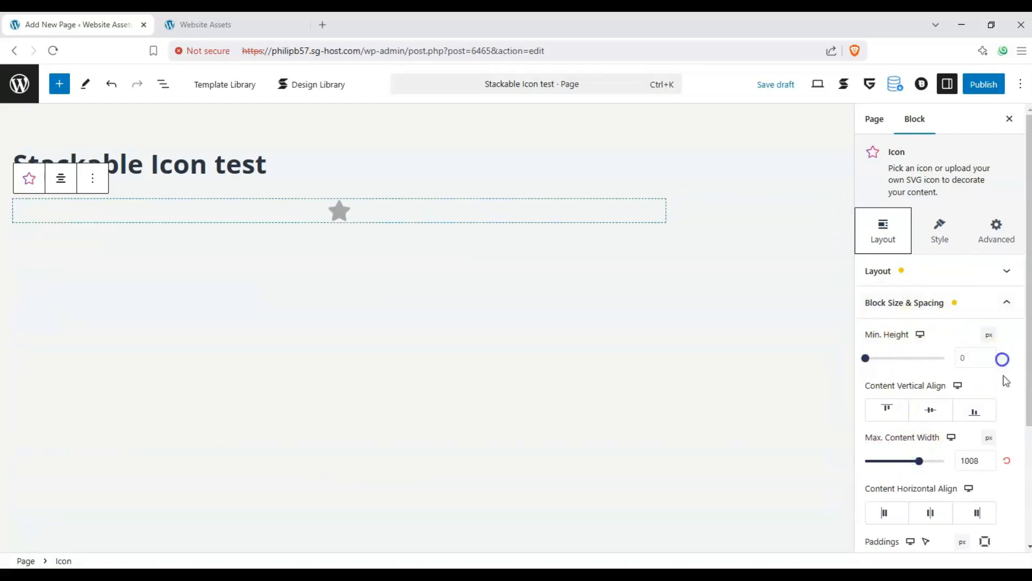
click(1007, 460)
scroll(937, 450, down, 1)
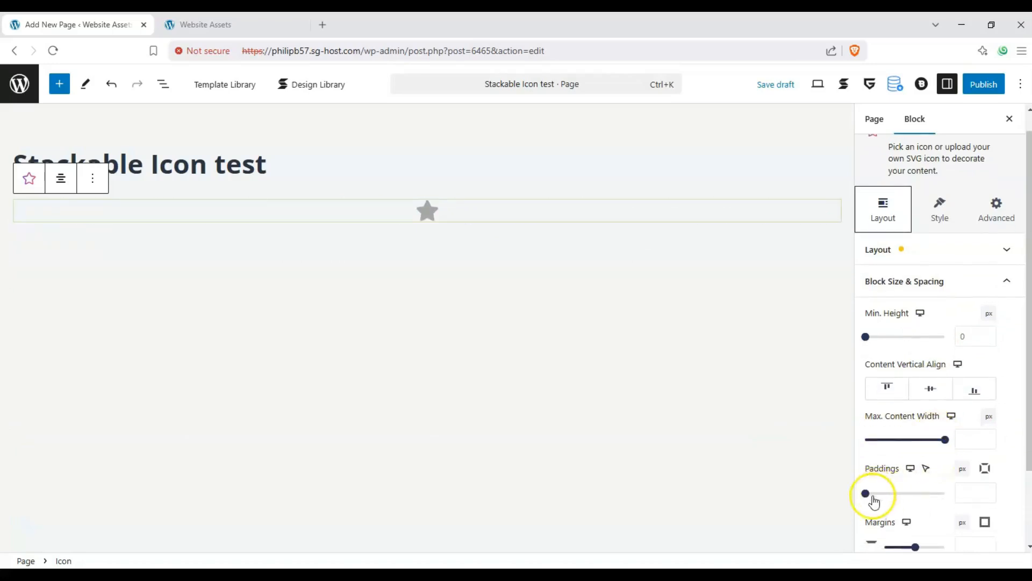
Search the icon library for "airplane" and replace the star with the sideways fighter jet icon.
click(933, 224)
click(940, 217)
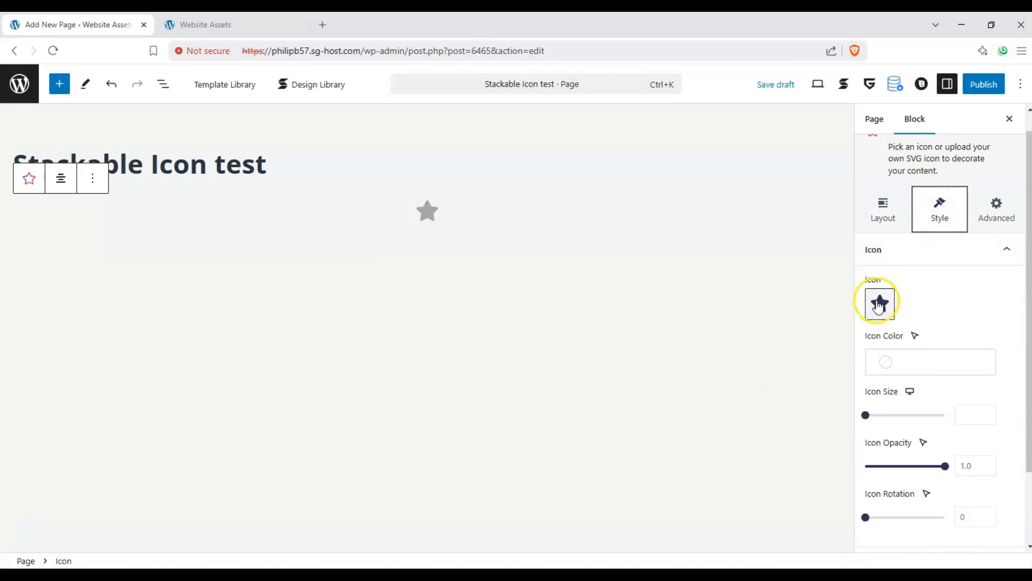
click(879, 305)
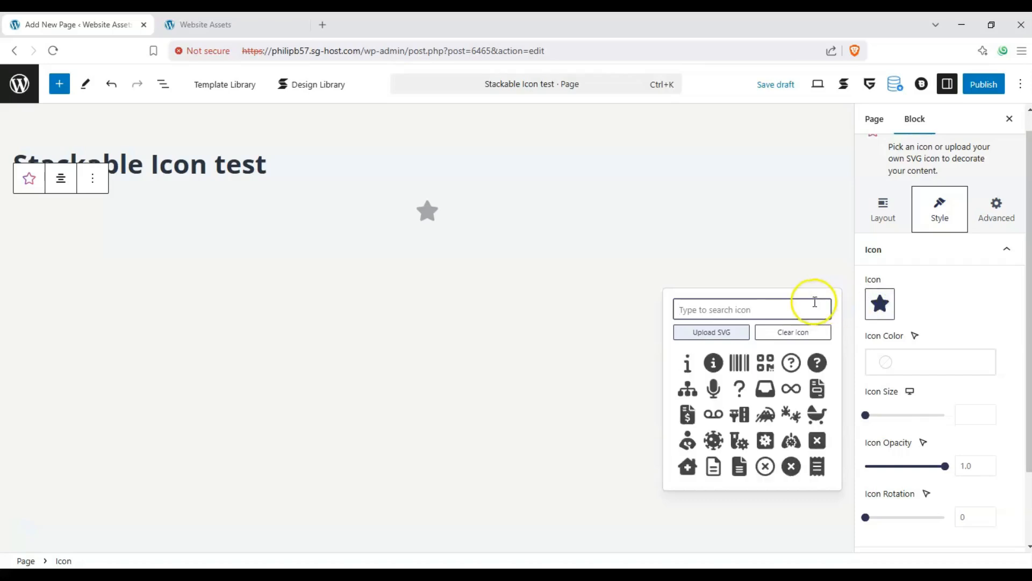
click(732, 305)
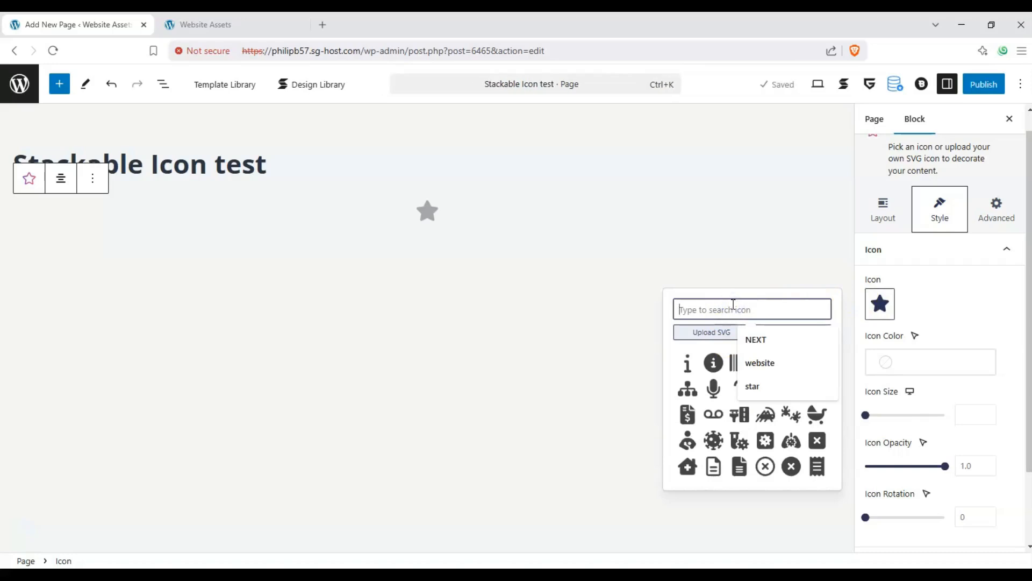
text(airplane)
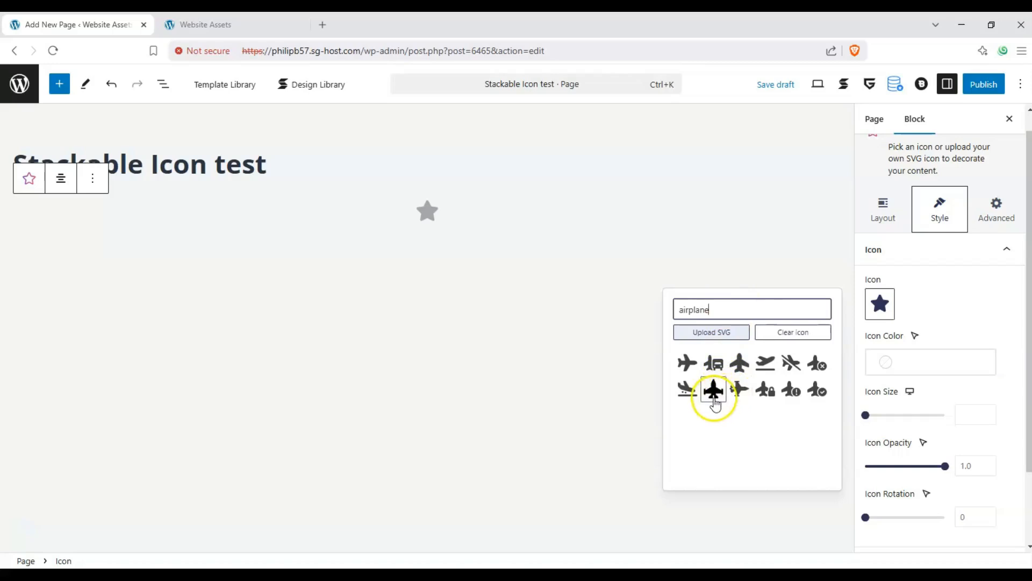
click(735, 390)
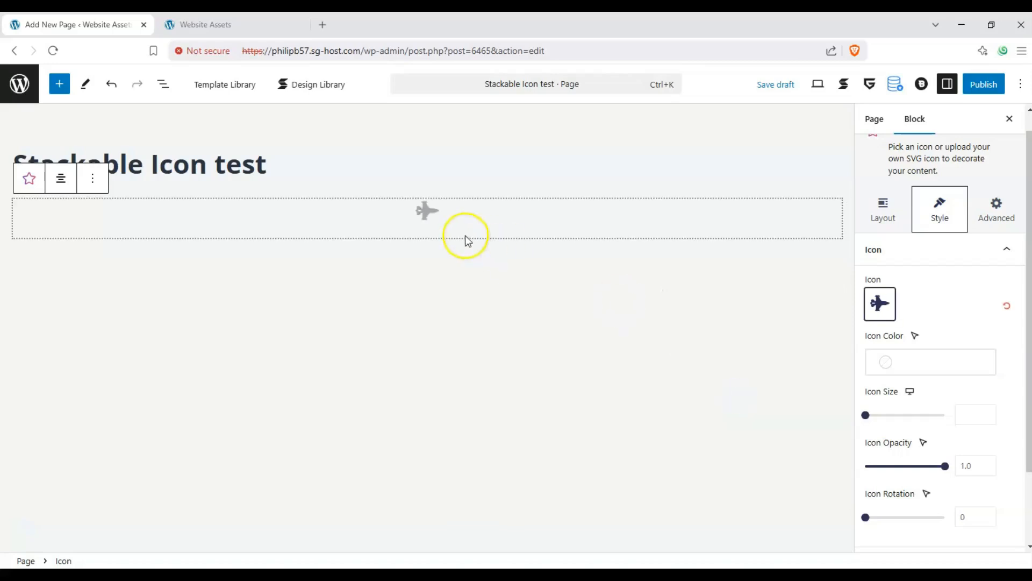
Try a custom brown as the jet icon's color, and set it to the default palette's Luminous vivid orange.
click(891, 361)
click(775, 139)
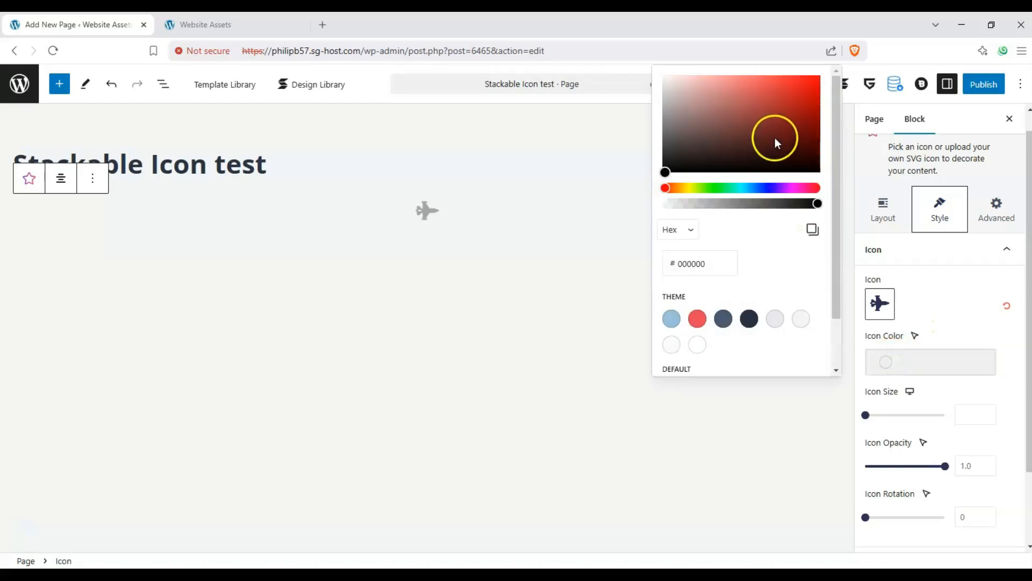
click(684, 187)
scroll(728, 257, down, 1)
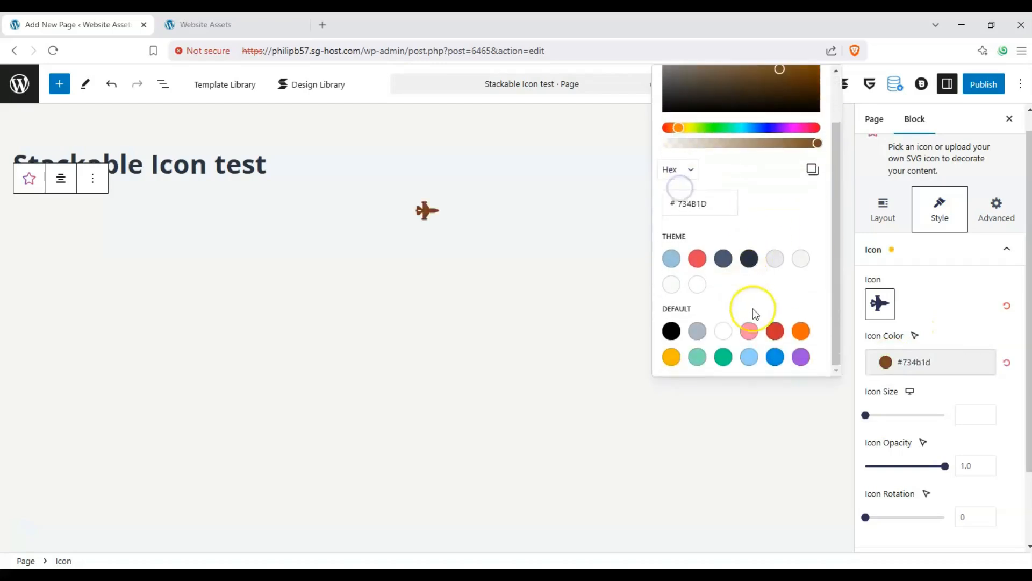
click(800, 331)
click(953, 316)
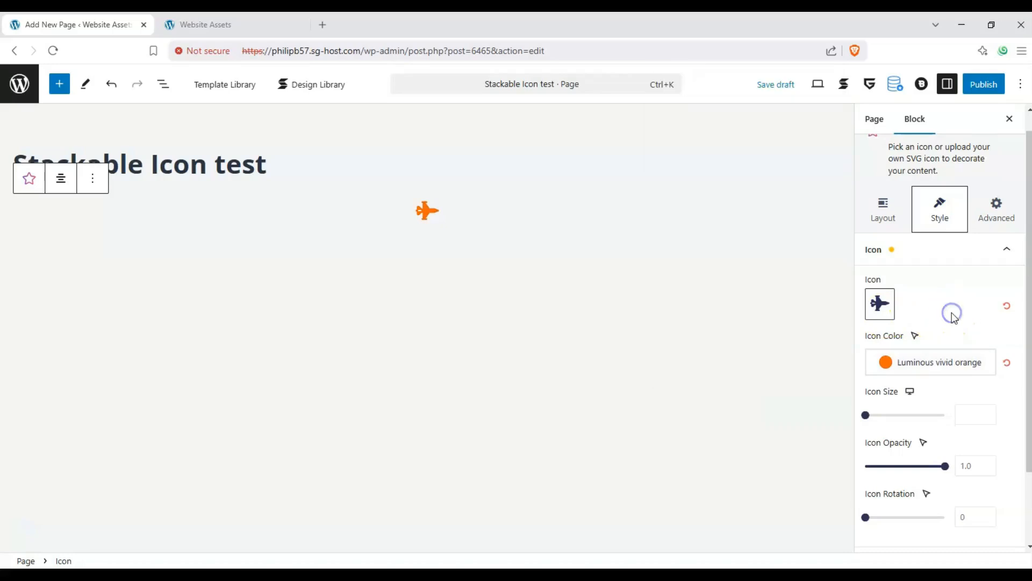
Set the jet icon's normal-state color to the theme's Palette Color 4.
click(916, 355)
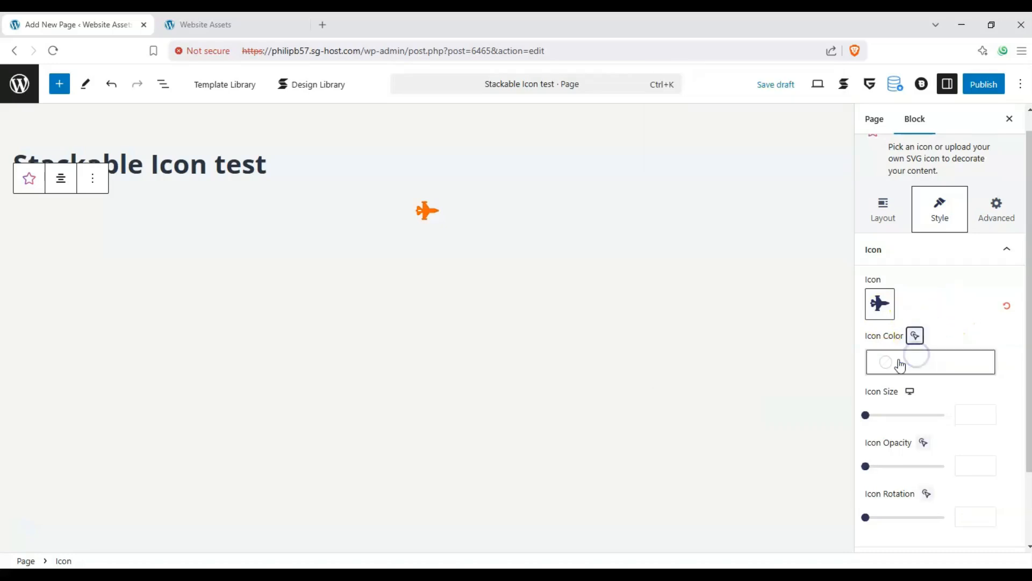
click(901, 366)
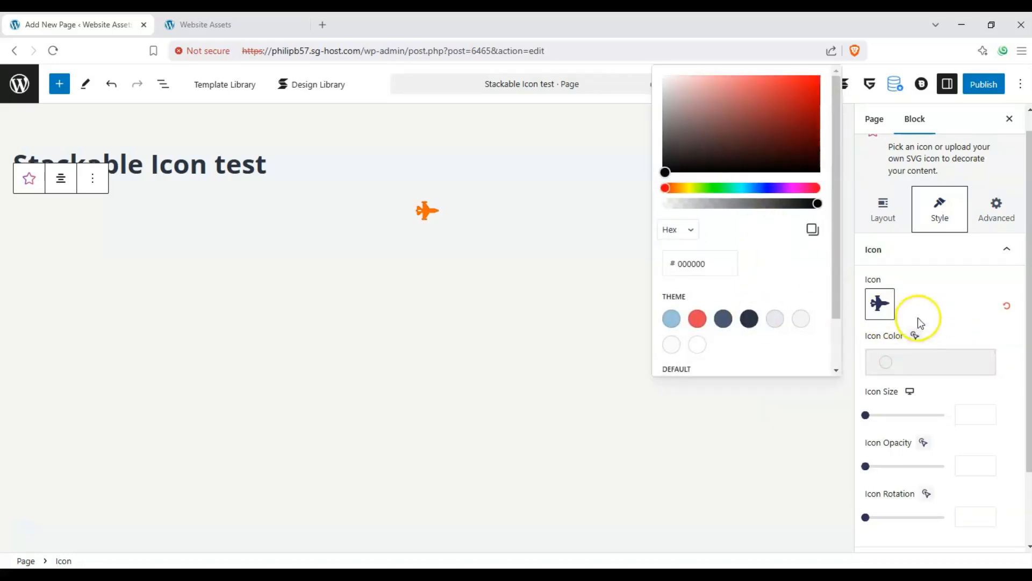
click(915, 336)
click(915, 336)
click(904, 359)
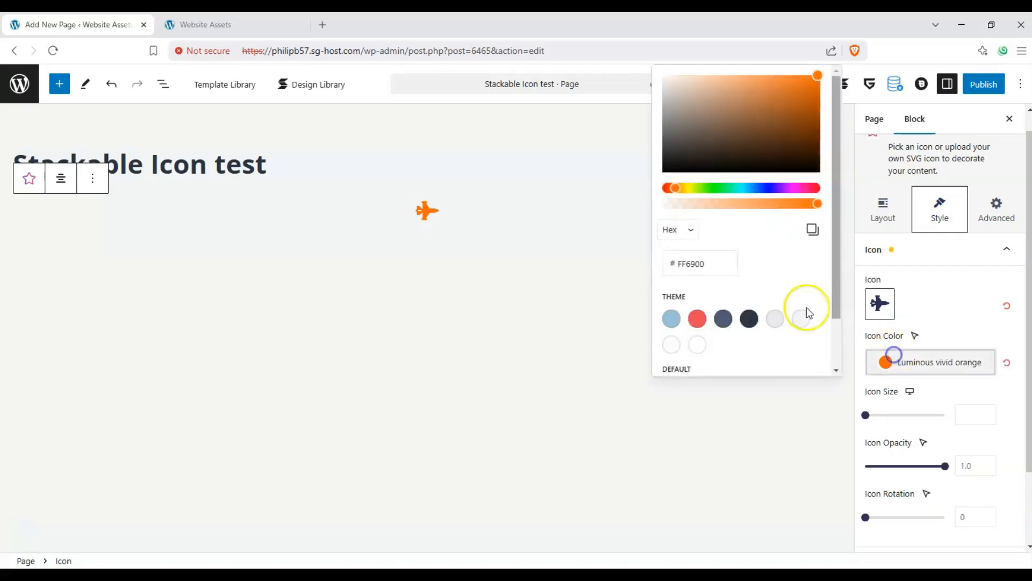
click(748, 318)
Set the jet icon's hover-state color to Luminous vivid orange from the default palette, and return to the normal state.
click(916, 338)
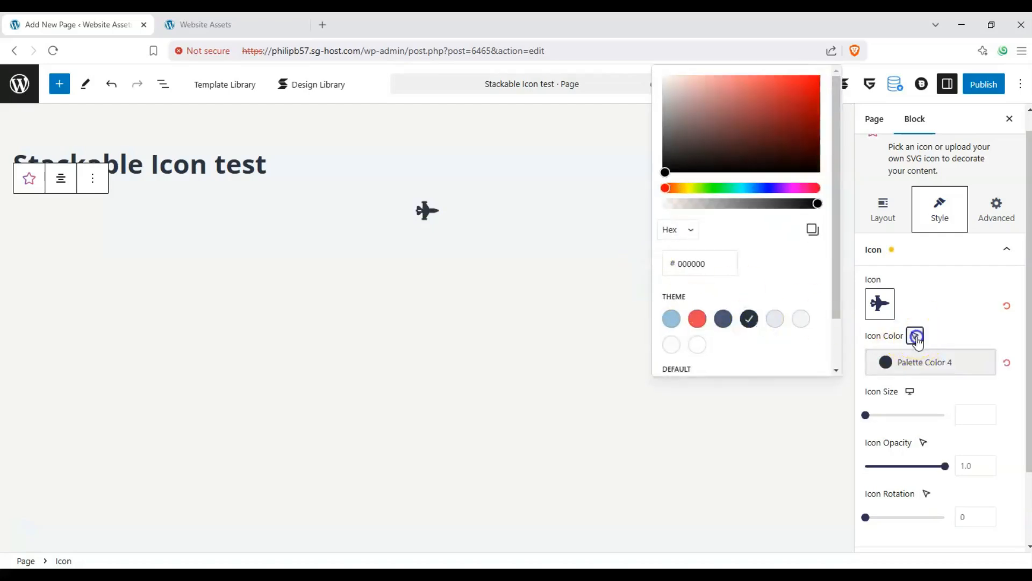
click(915, 349)
click(915, 358)
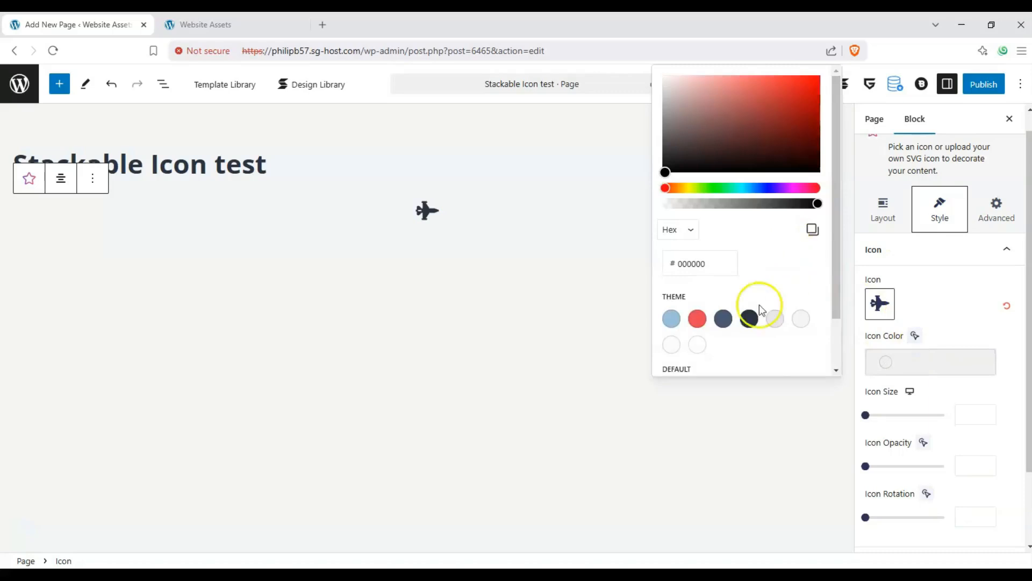
scroll(759, 306, down, 1)
click(801, 329)
click(942, 329)
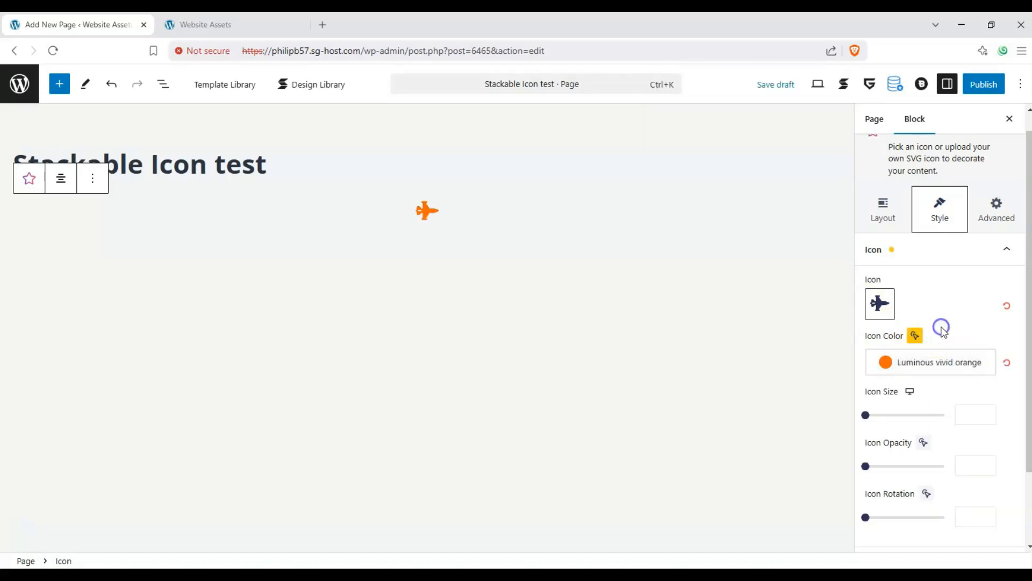
click(915, 335)
click(920, 318)
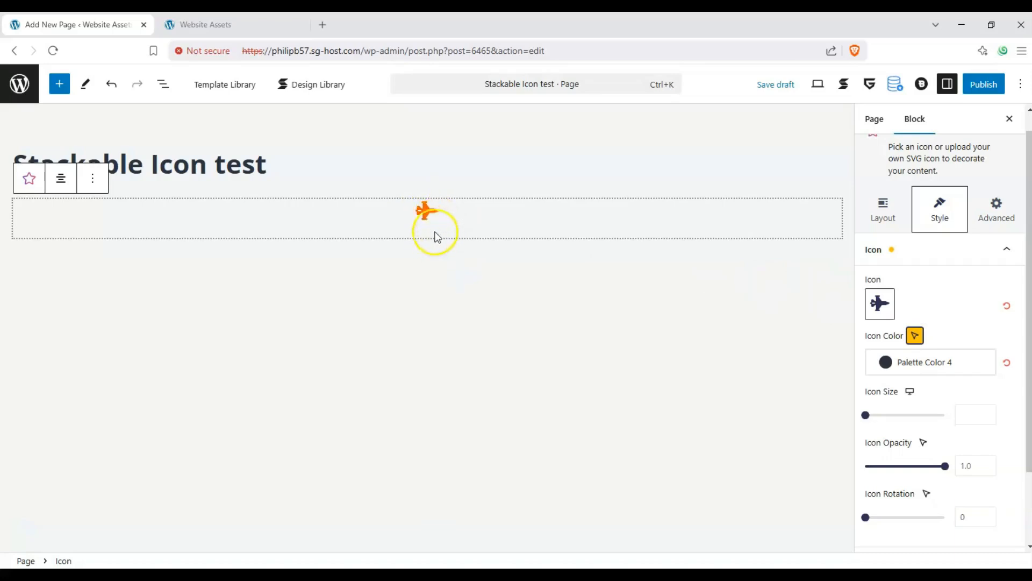
Set the jet icon's size to 74 and its normal-state opacity to 1.
drag(867, 414, 924, 415)
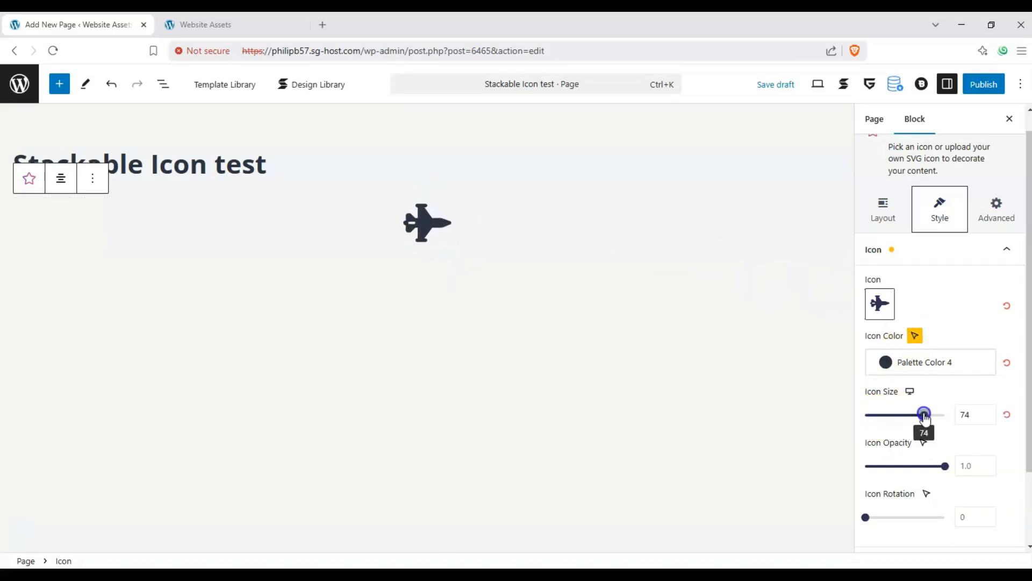
click(911, 393)
click(940, 396)
scroll(940, 396, down, 1)
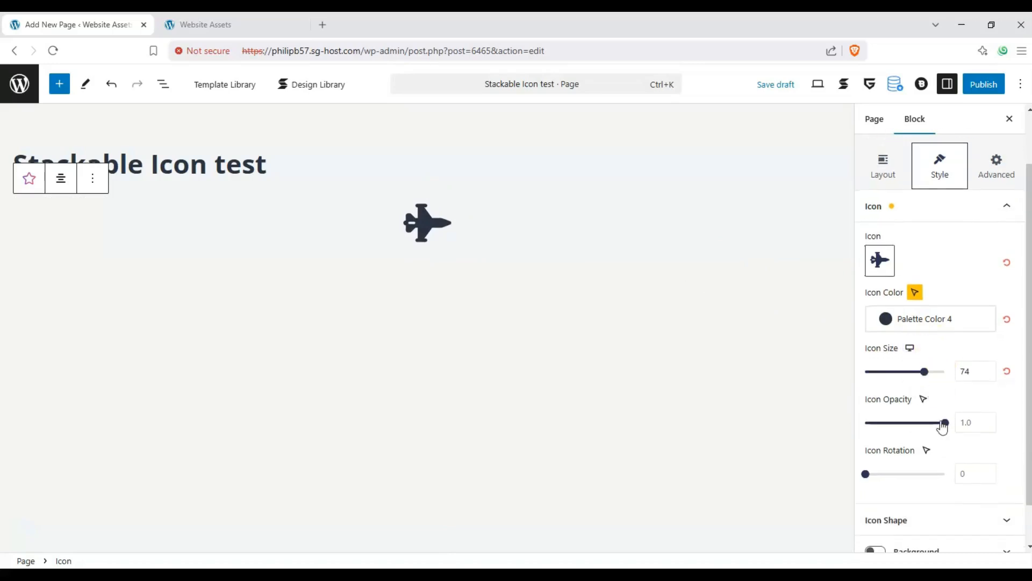
click(926, 400)
click(926, 399)
drag(947, 424, 972, 425)
Set the jet icon's hover-state rotation to 306, and return to the normal state.
click(923, 399)
click(926, 451)
click(927, 467)
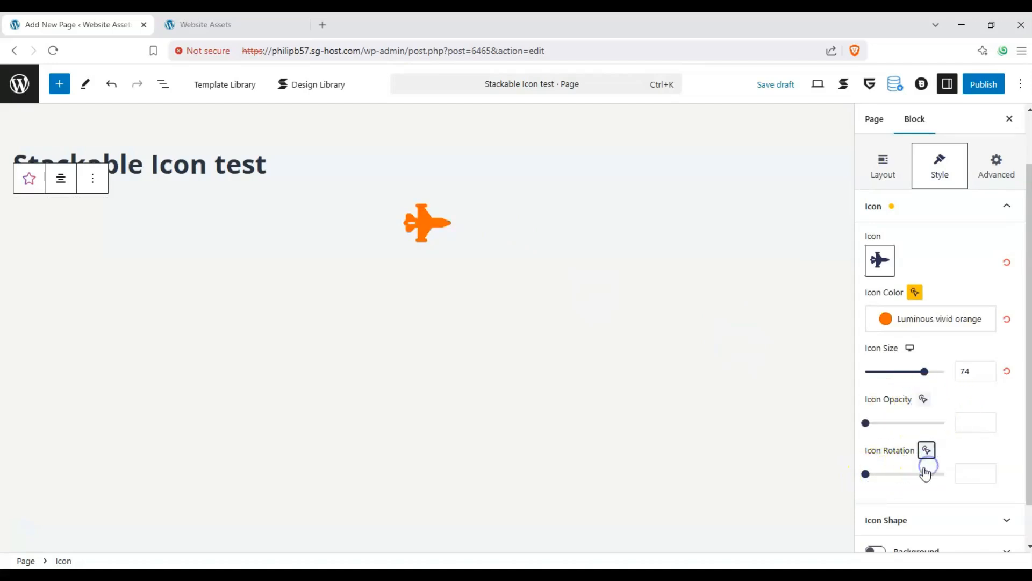
drag(867, 474, 933, 471)
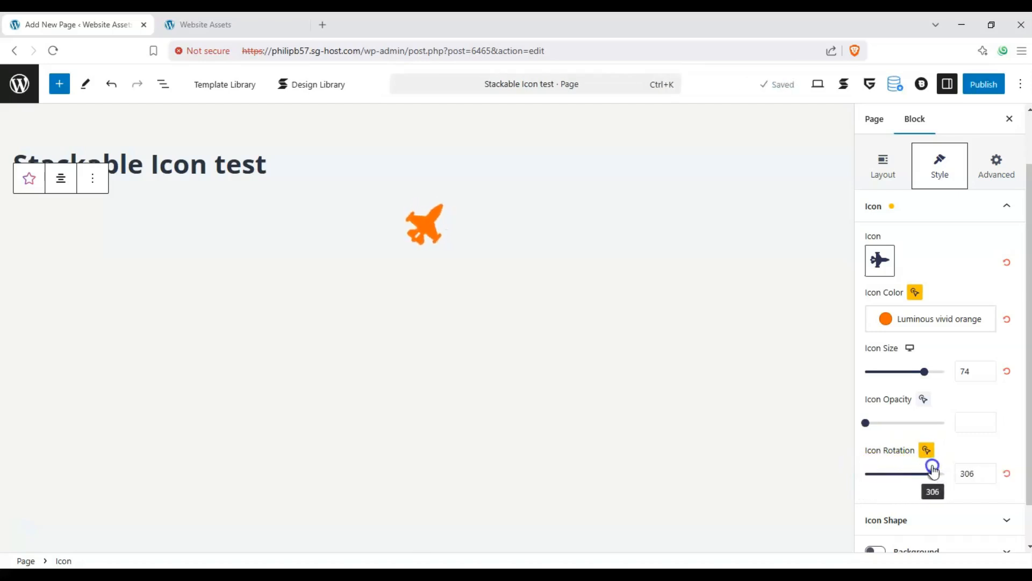
click(926, 450)
click(927, 428)
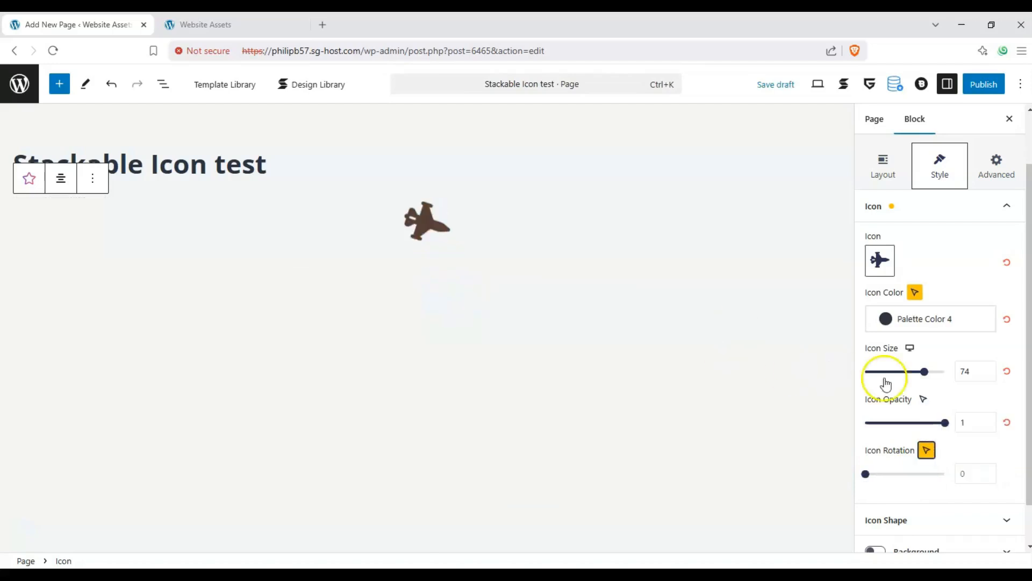
Give the jet icon a background shape colored #ff0000 with a shape border radius of 100.
scroll(885, 380, down, 1)
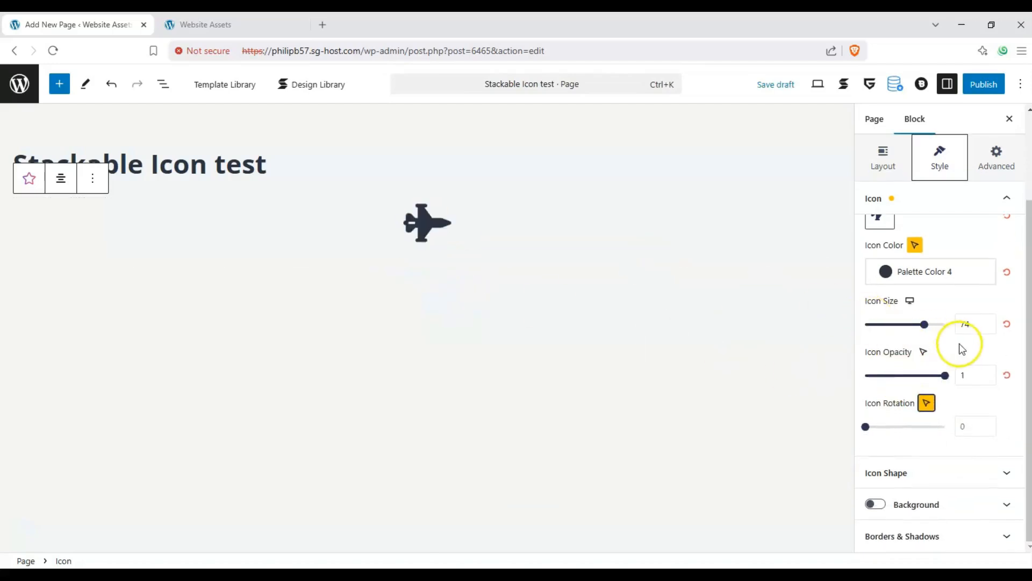
click(994, 484)
click(888, 269)
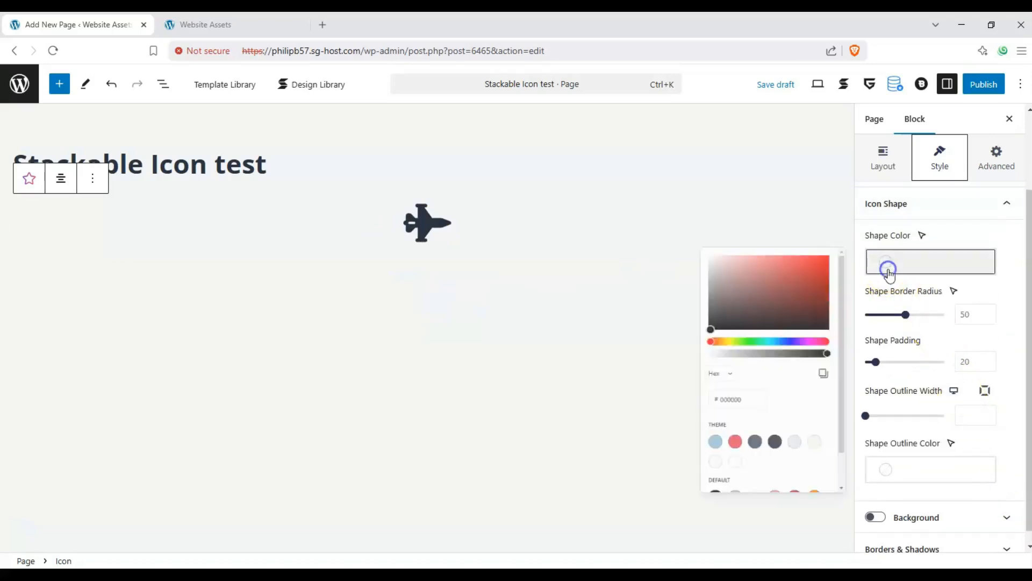
click(819, 261)
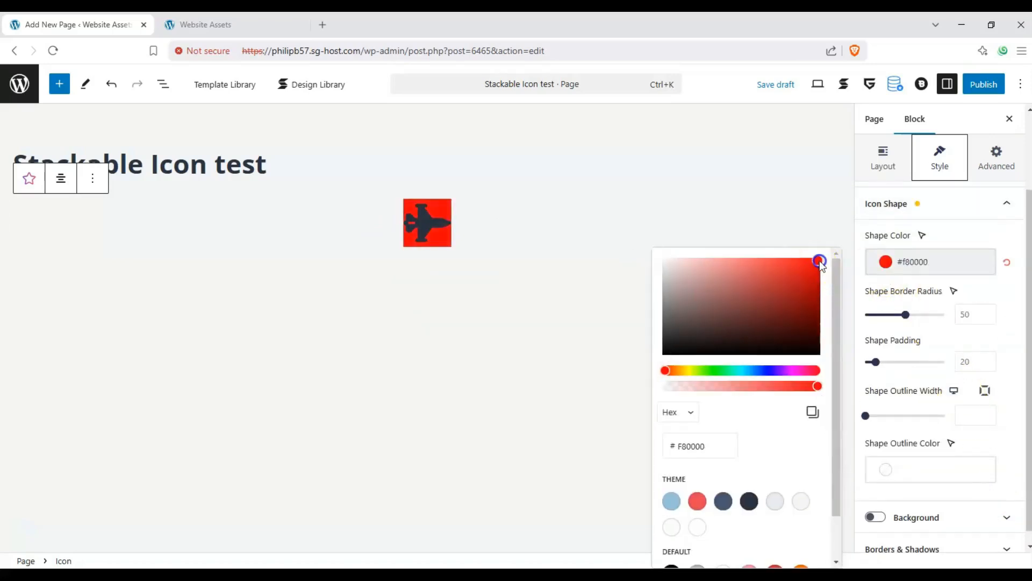
click(973, 286)
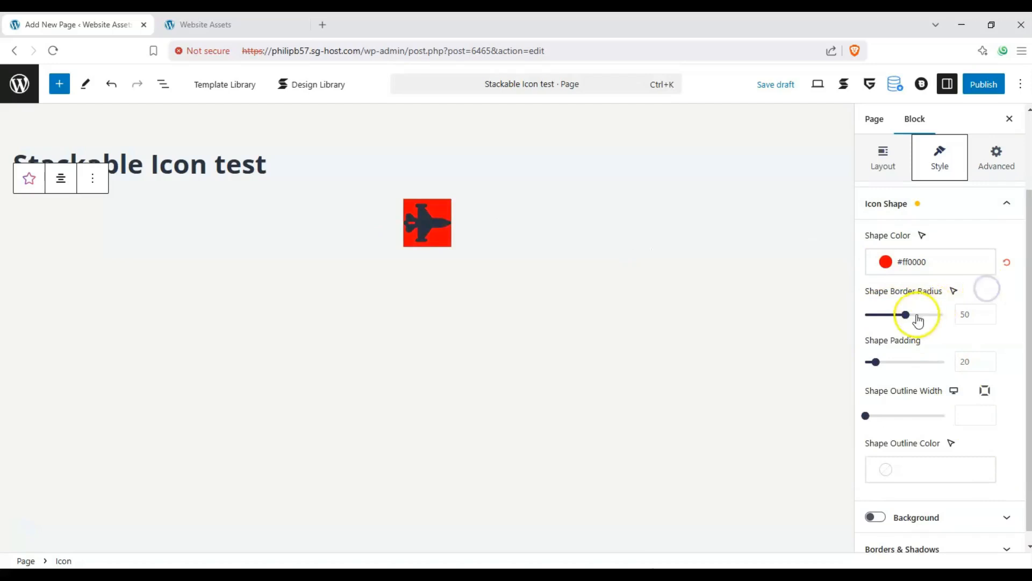
drag(914, 316, 945, 321)
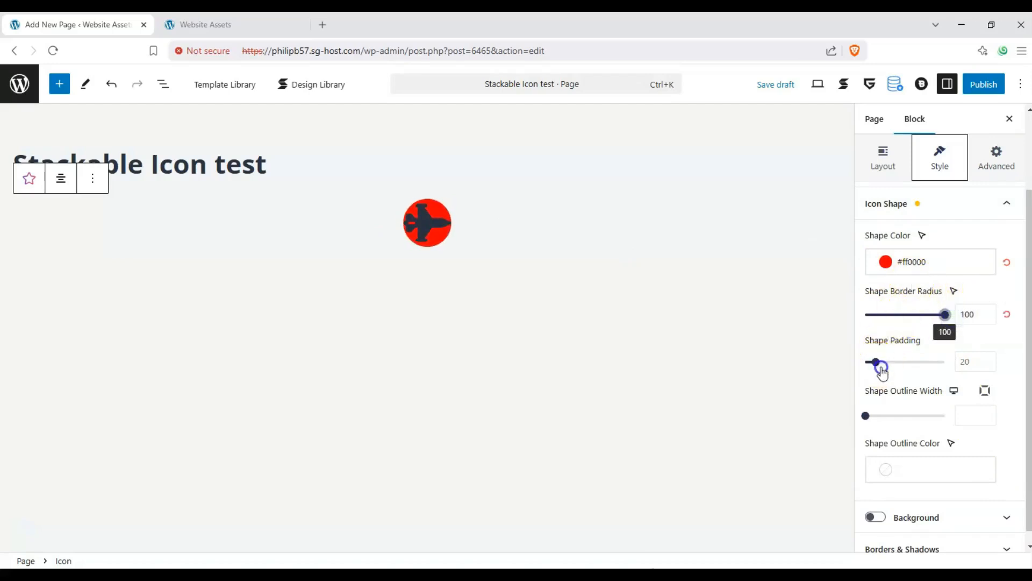
Set the icon shape's padding to 39 and give it an outline of width 9 in Luminous vivid amber.
mouse_move(876, 363)
mouse_down()
mouse_move(899, 372)
mouse_move(885, 371)
mouse_up()
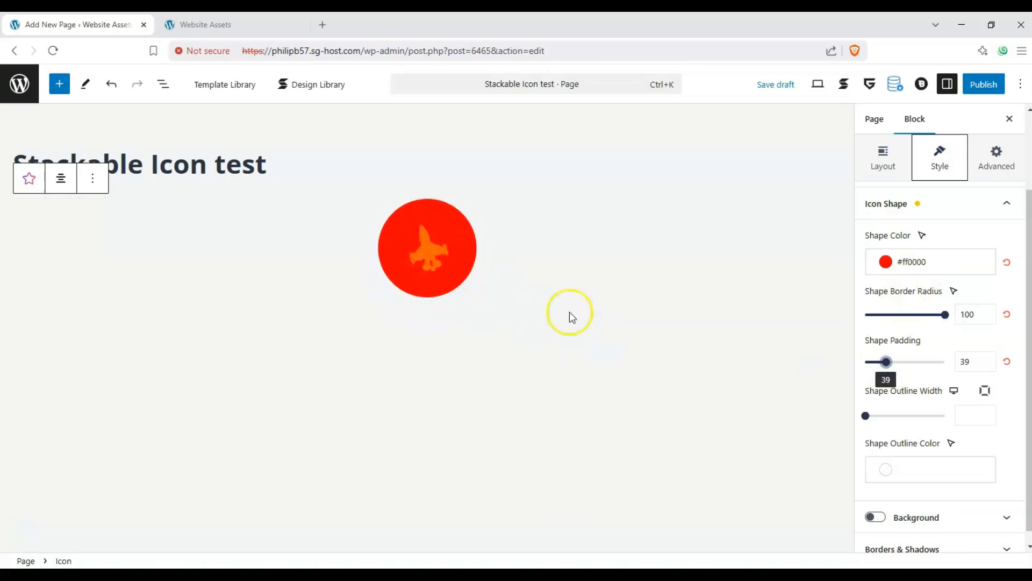
drag(872, 416, 901, 414)
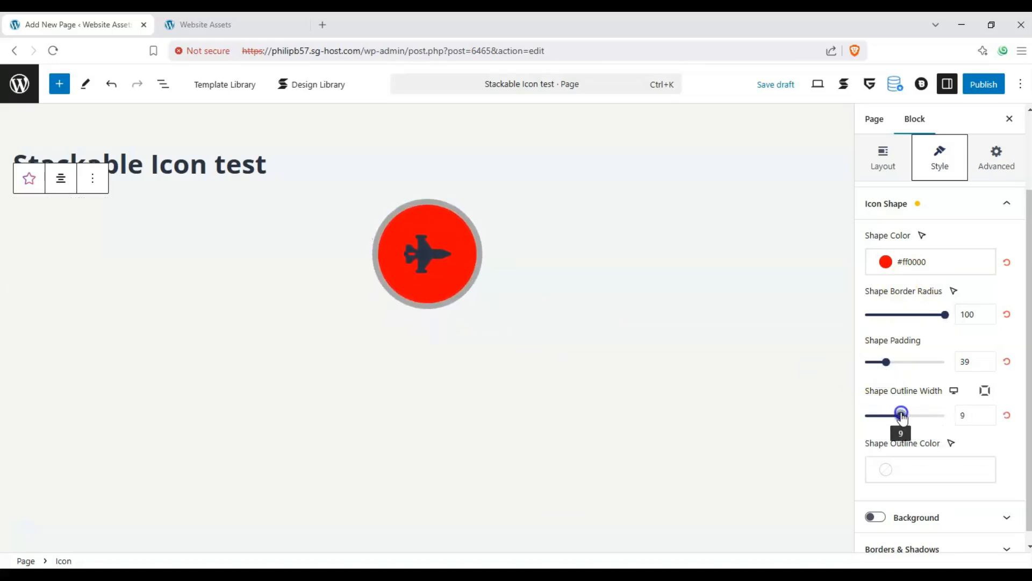
click(902, 476)
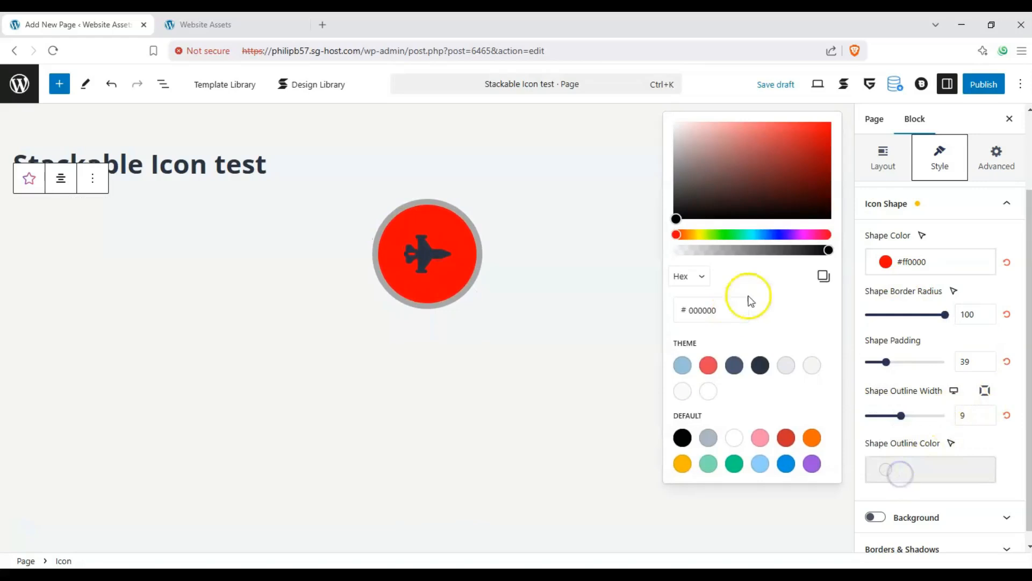
click(688, 470)
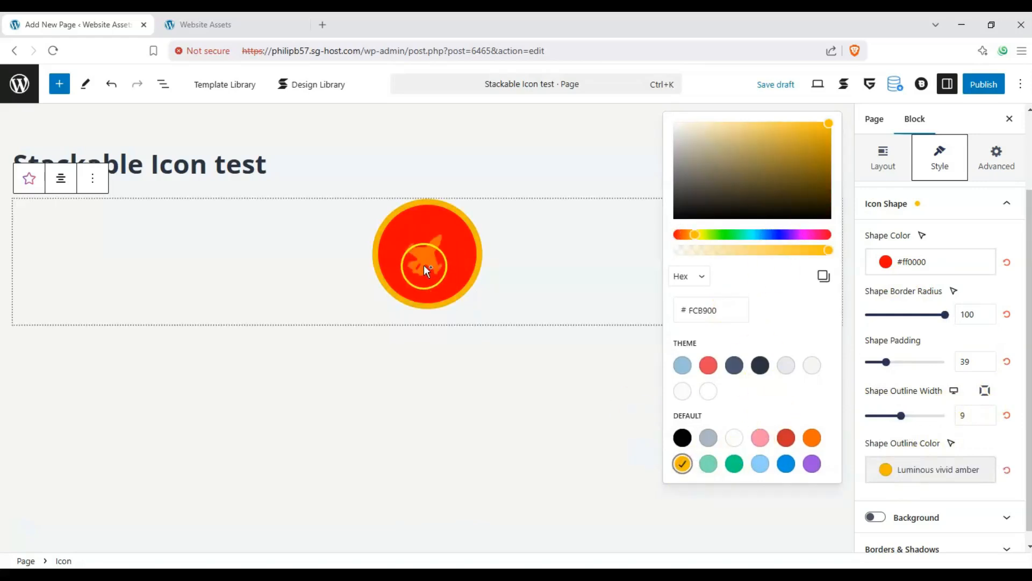
click(957, 403)
Enable the Icon block's background and color it with the theme's Palette Color 1.
scroll(938, 417, down, 1)
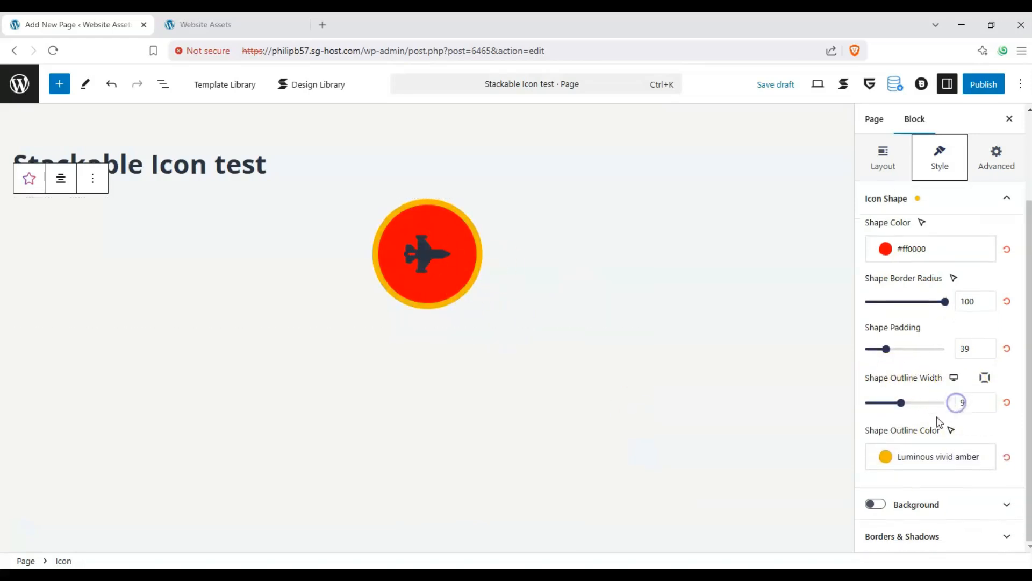
click(880, 506)
scroll(911, 339, down, 4)
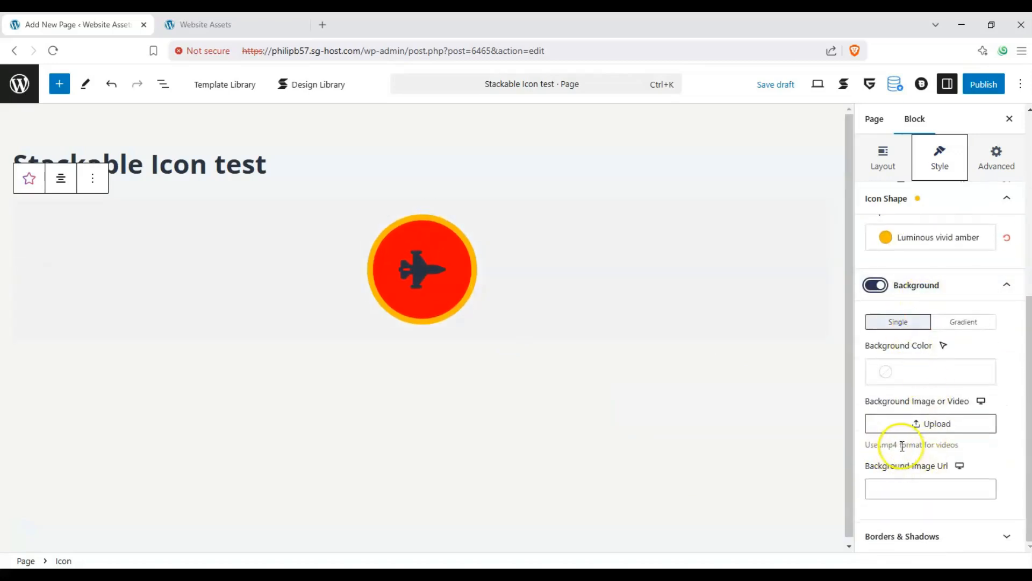
click(921, 379)
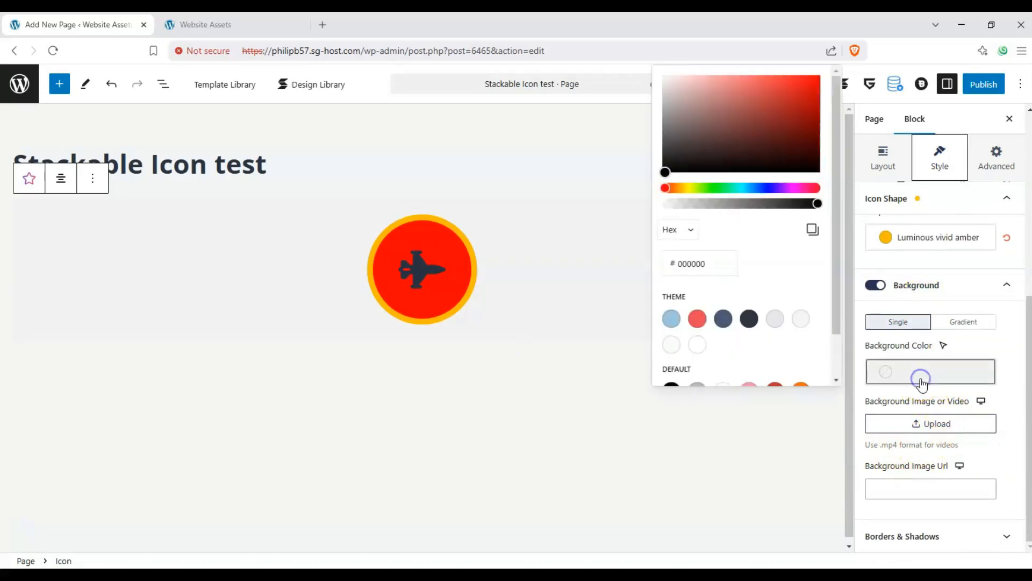
scroll(759, 290, down, 1)
click(671, 268)
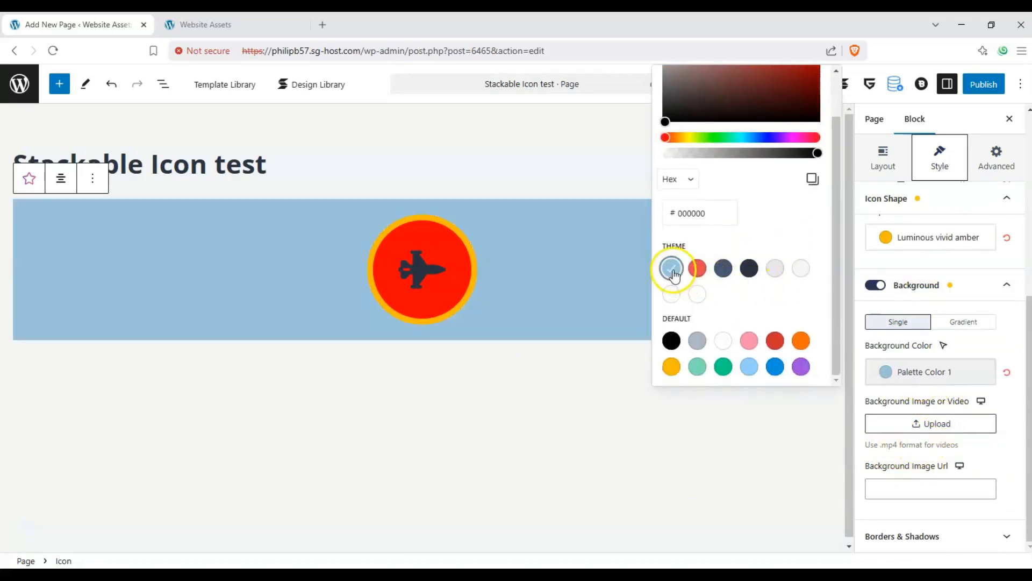
click(986, 341)
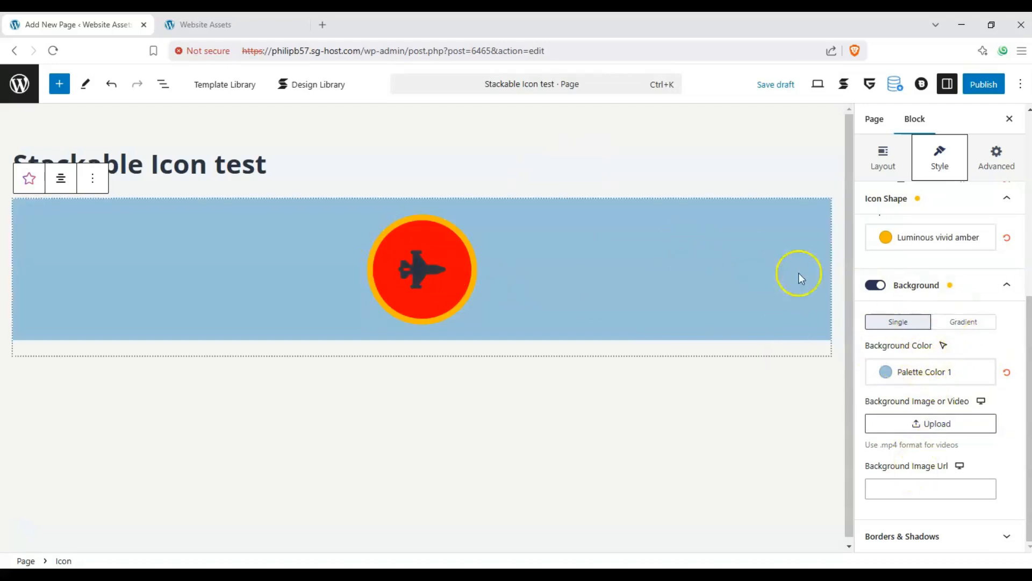
click(1007, 295)
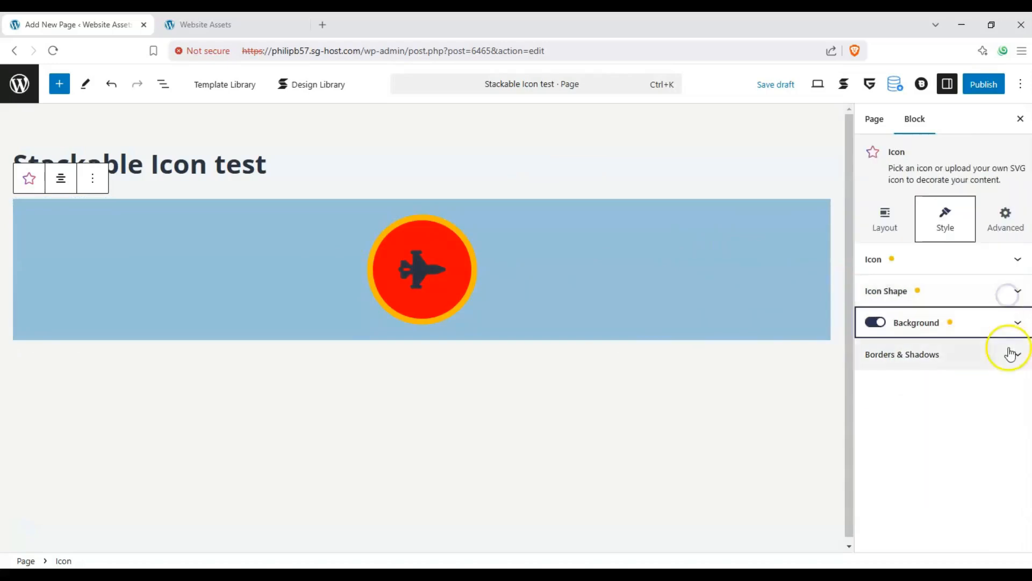
Set the Icon block's border radius to 28 and give it a solid border.
click(1006, 352)
drag(866, 452, 941, 466)
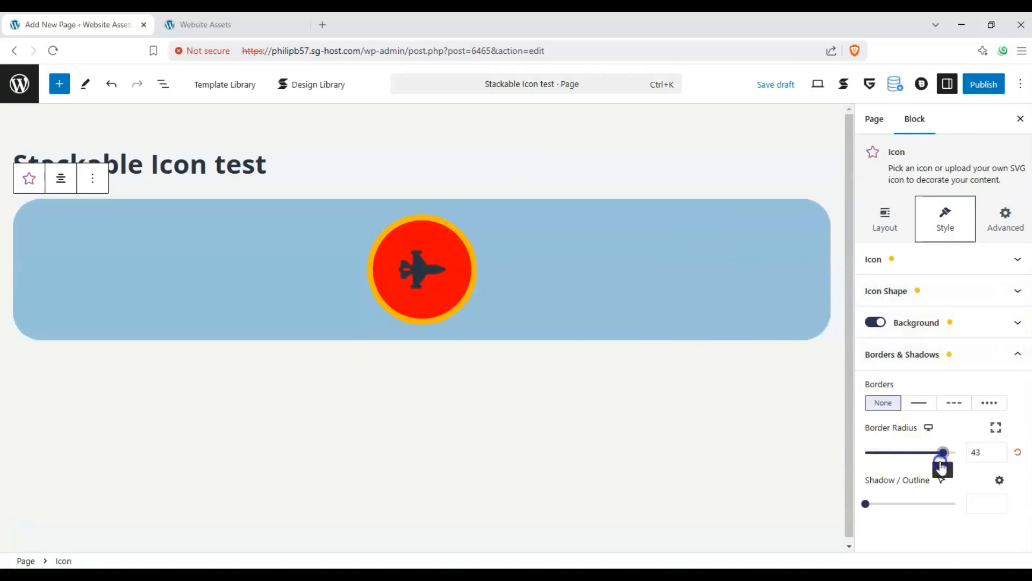
click(919, 402)
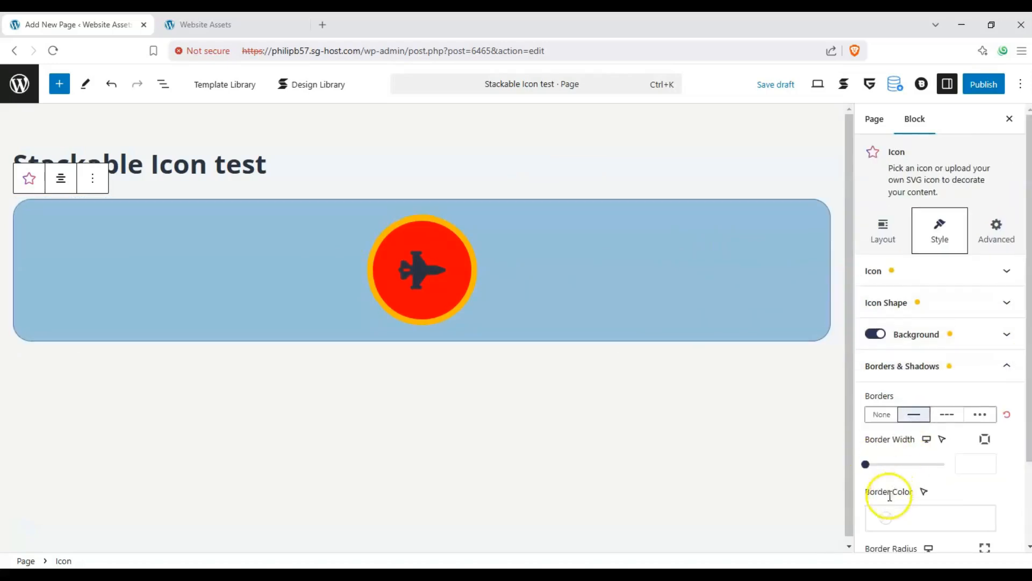
Set the Icon block's shadow/outline to 7.
scroll(909, 479, down, 3)
drag(866, 522, 927, 519)
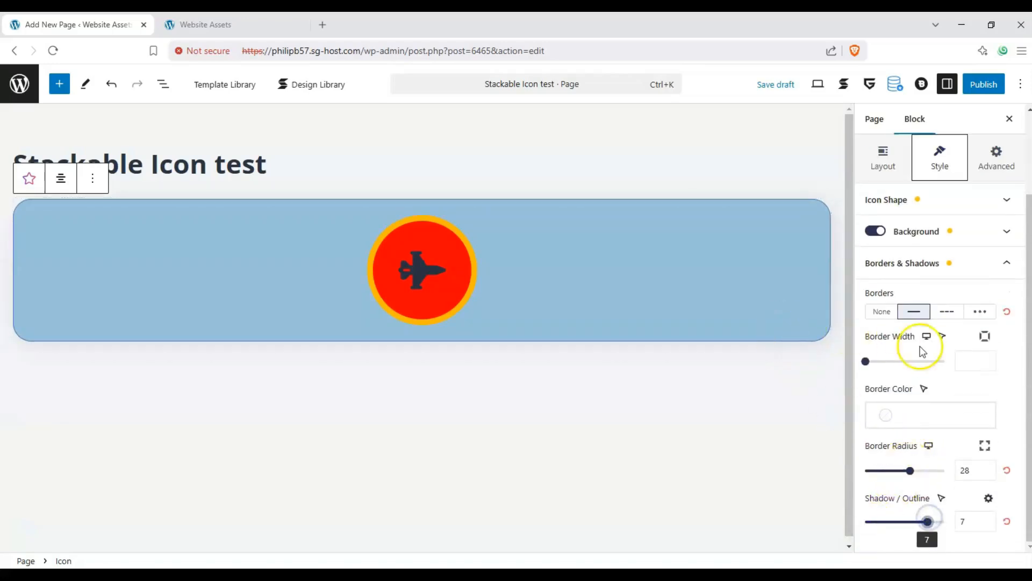
click(1004, 266)
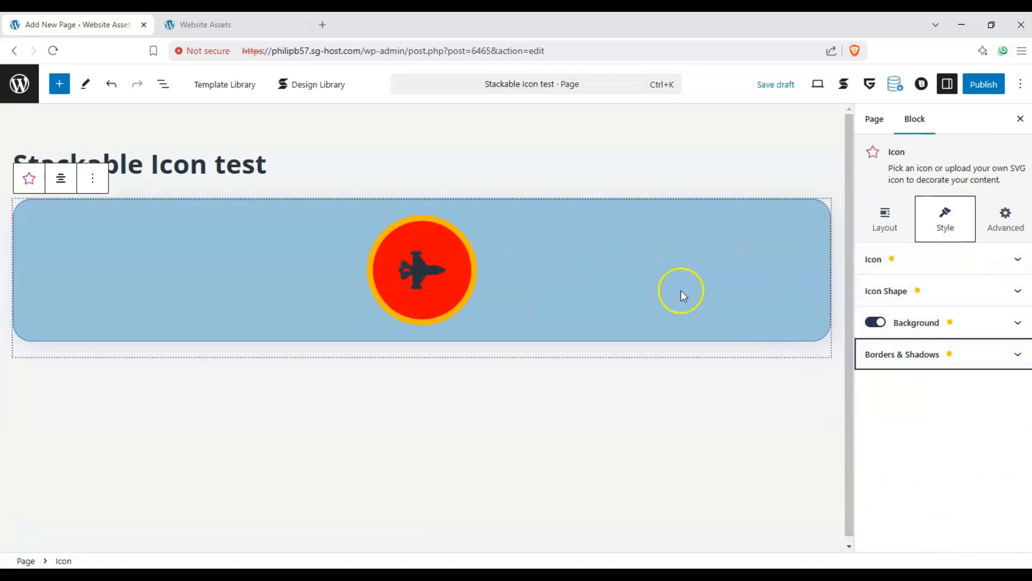
Enable the Icon block's link, paste the URL of the site's contact-us page, and set it to open in a new tab.
click(1006, 226)
click(899, 259)
click(871, 260)
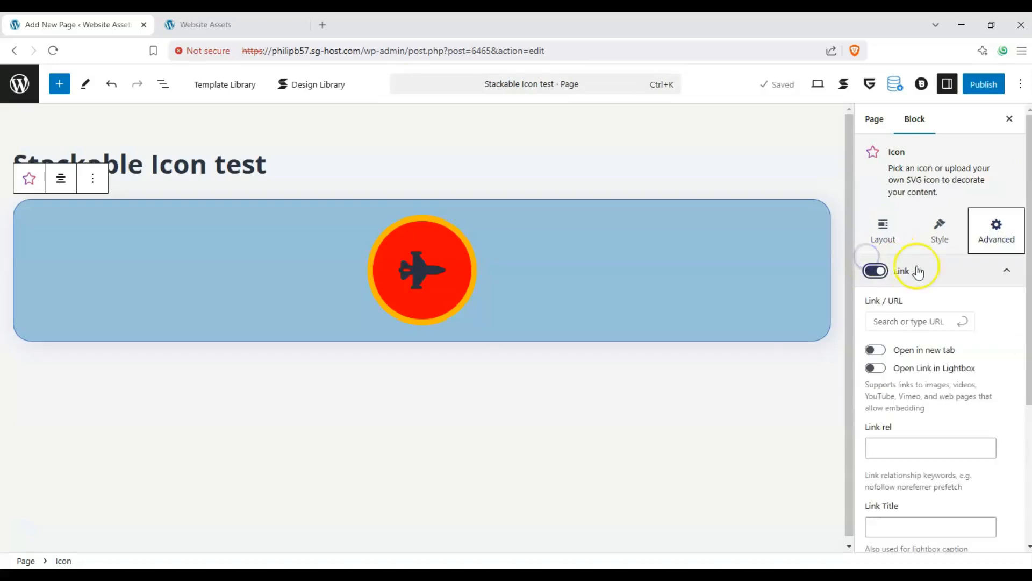
click(911, 322)
text(https://philipb57.sg-host.com/contact-us/)
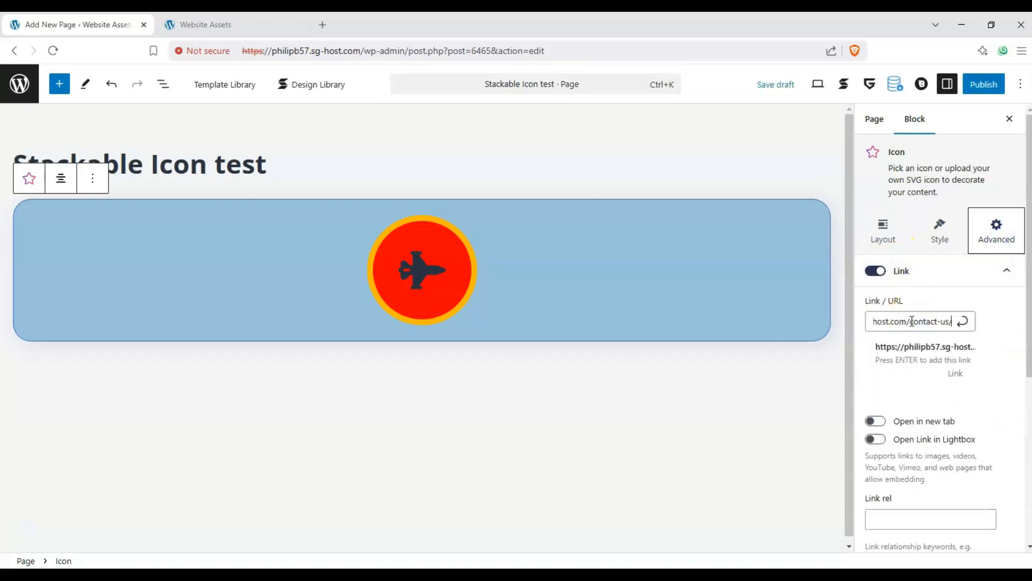
key(Return)
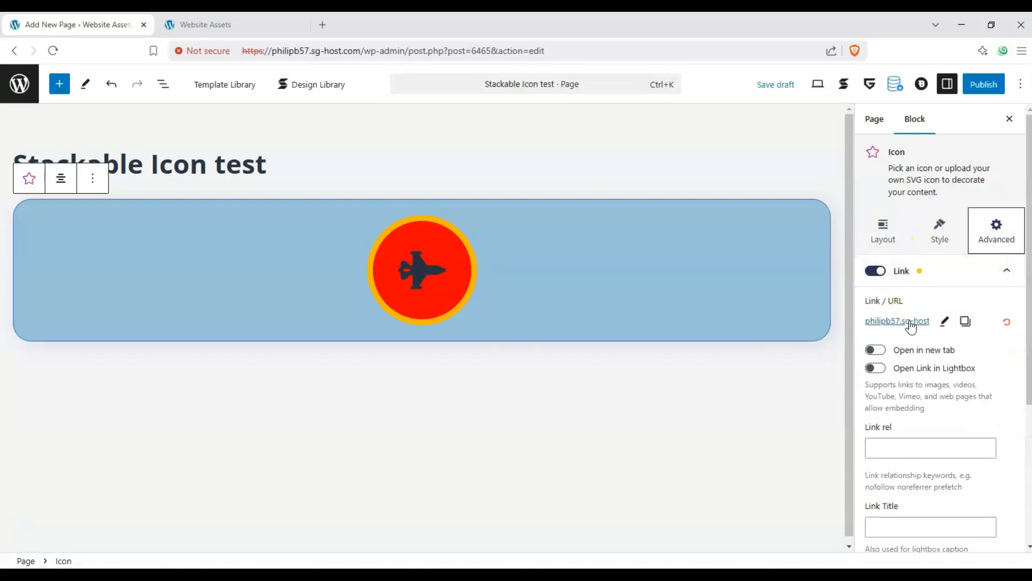
click(877, 350)
scroll(936, 360, down, 2)
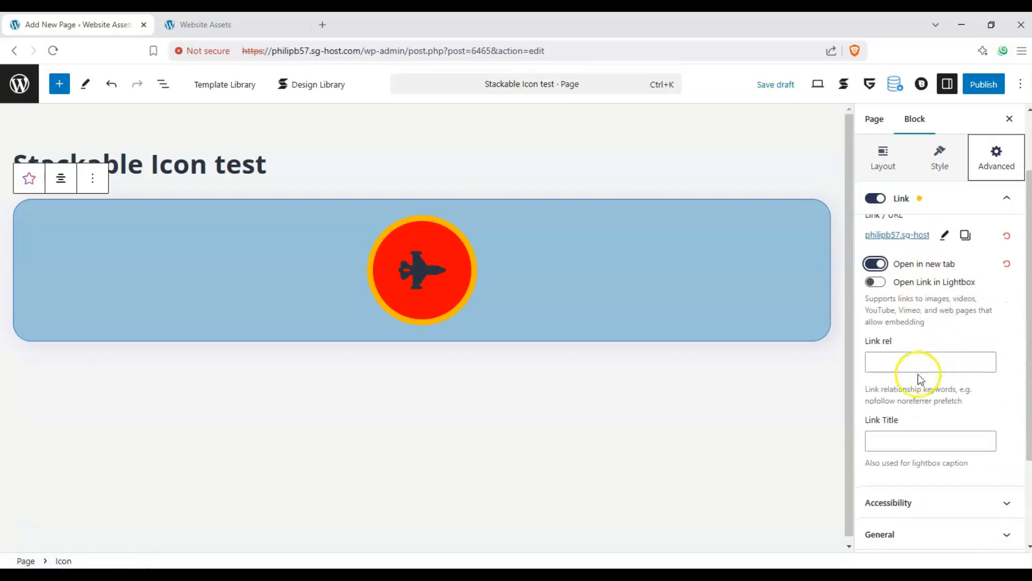
Review the Icon block's remaining link options and its Accessibility, General and Position settings.
scroll(940, 352, up, 1)
scroll(910, 368, down, 2)
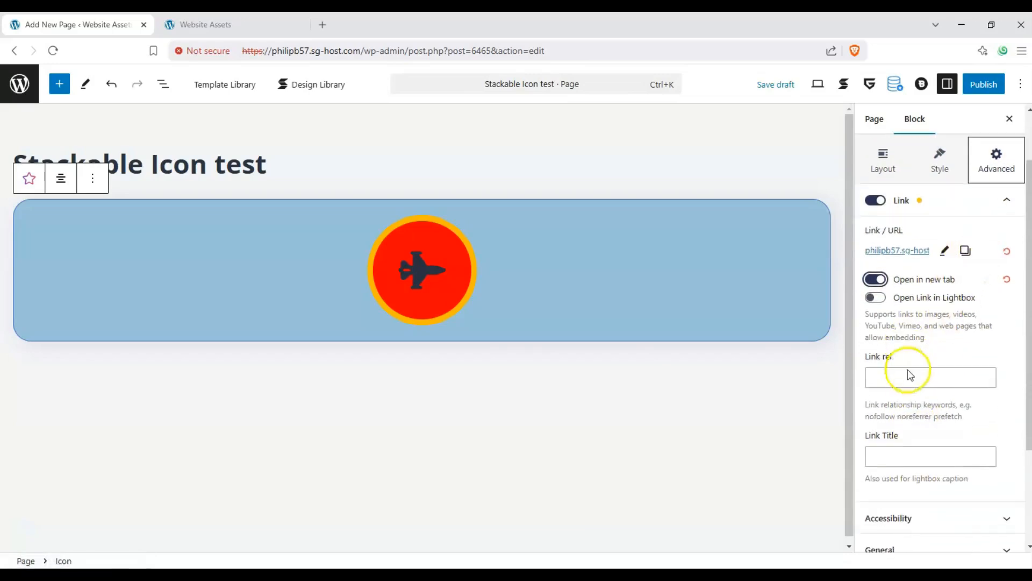
scroll(984, 237, up, 1)
click(994, 215)
click(990, 300)
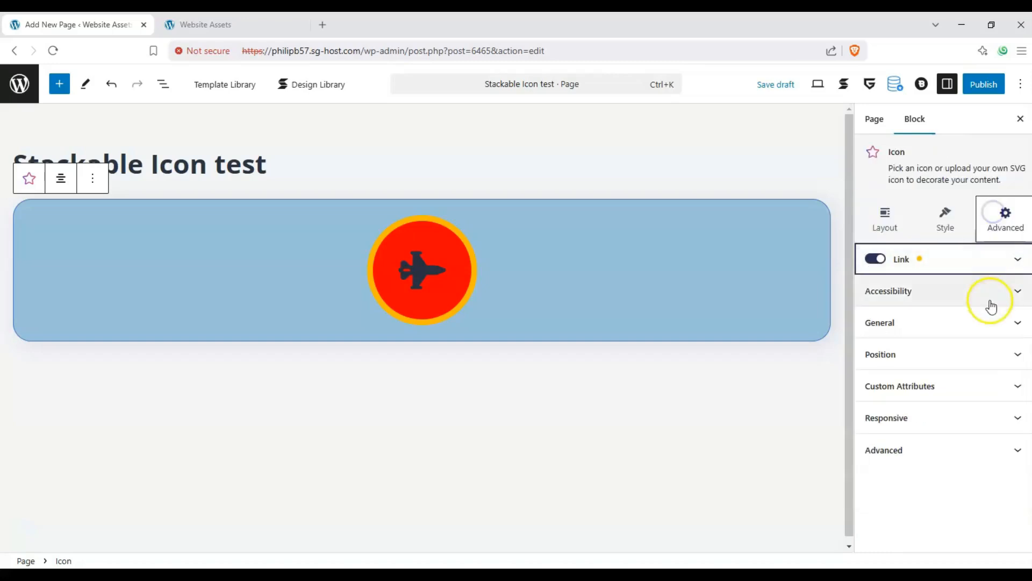
click(975, 293)
click(931, 323)
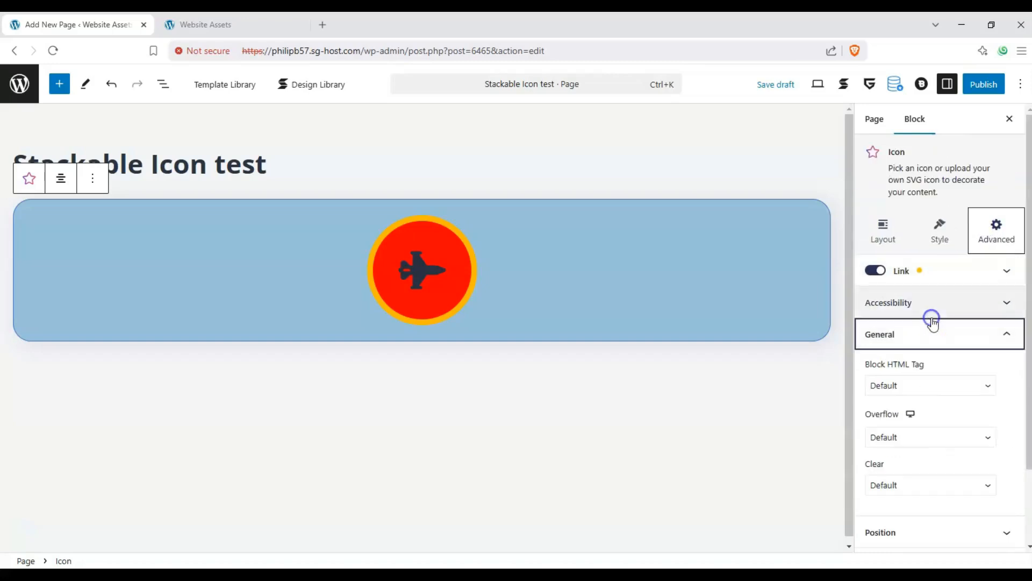
scroll(931, 325, down, 2)
click(964, 247)
click(942, 355)
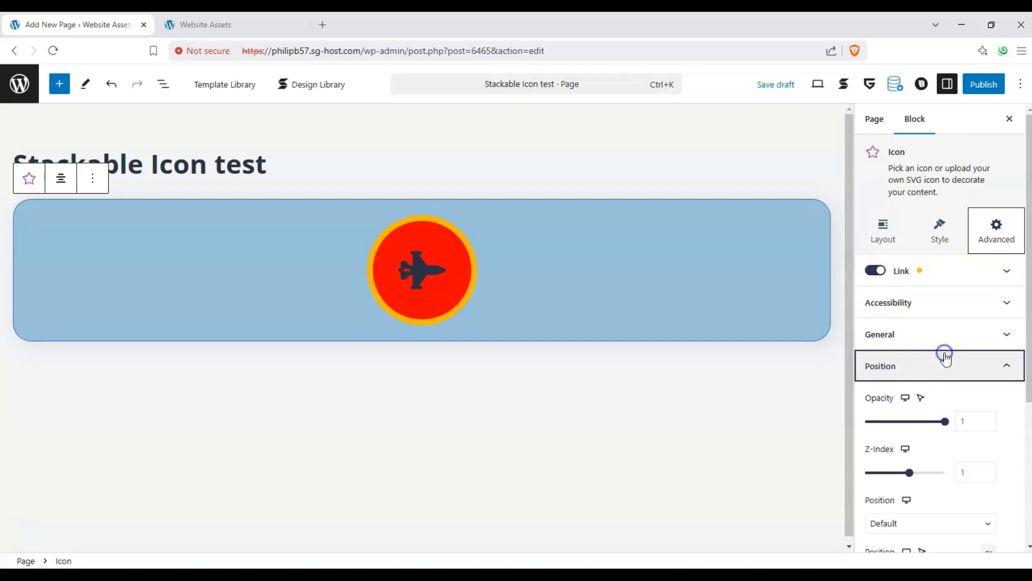
scroll(935, 301, down, 2)
click(938, 237)
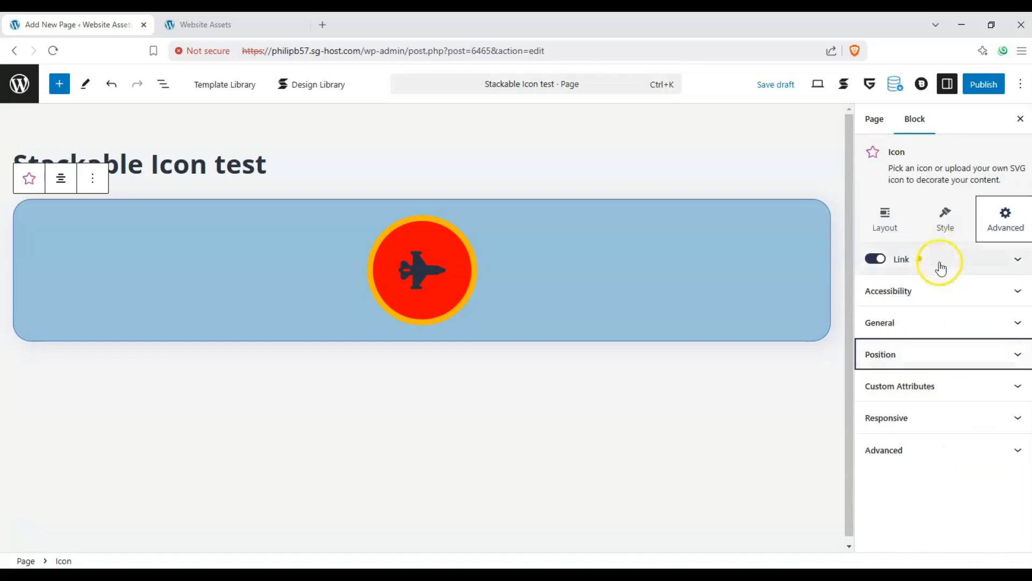
Examine the Icon block's Custom Attributes, Responsive visibility options, and the HTML anchor and additional CSS class settings.
click(931, 395)
scroll(941, 376, down, 2)
click(952, 321)
click(937, 417)
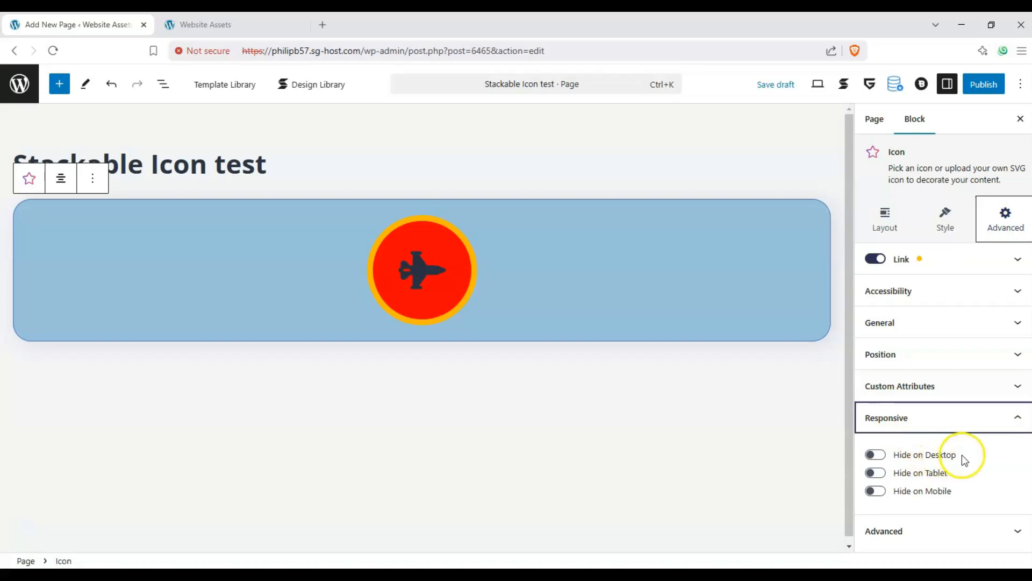
click(963, 422)
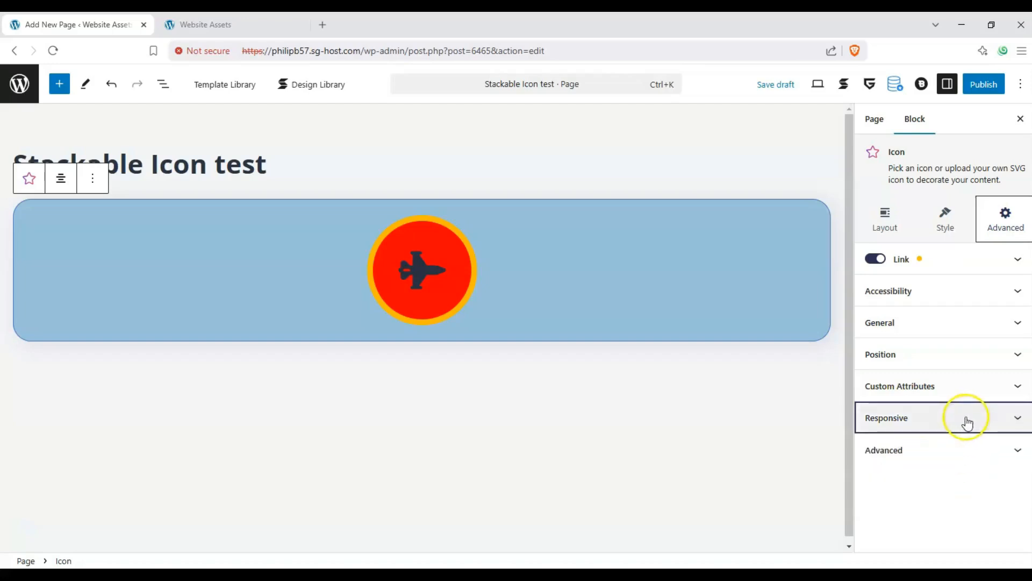
click(952, 452)
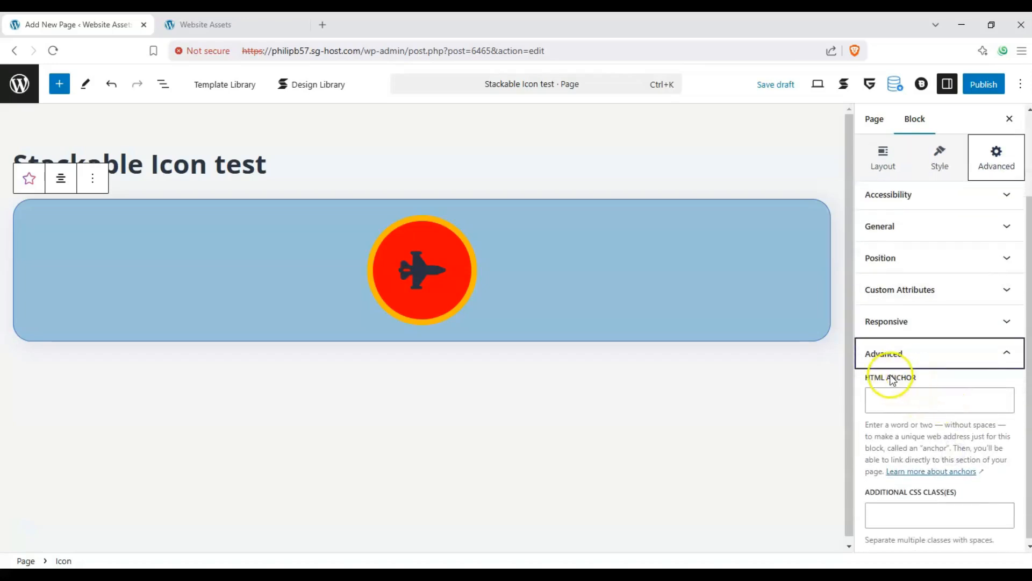
click(965, 356)
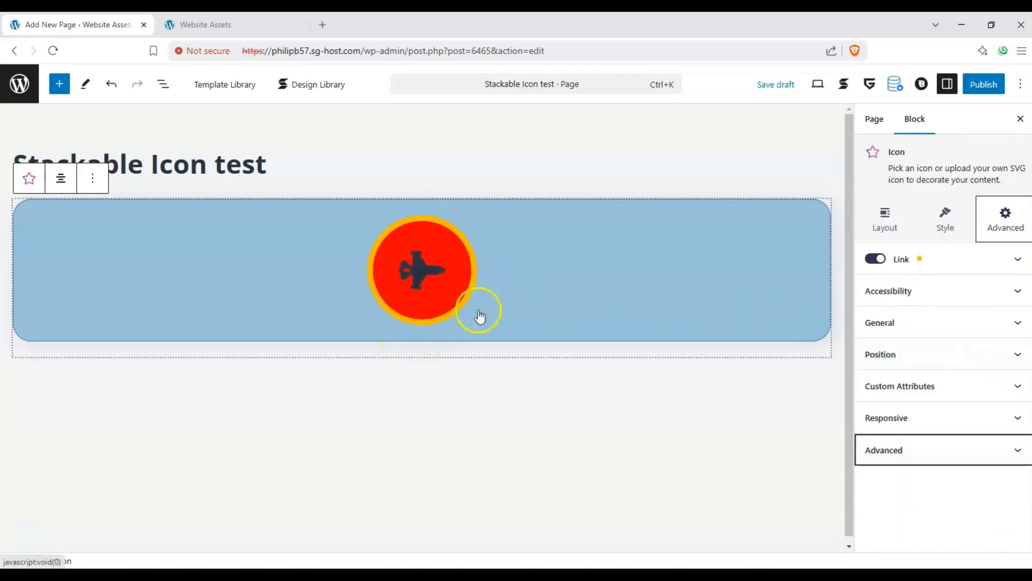
Publish the "Stackable Icon test" page and view the Icon block on the live page.
click(984, 85)
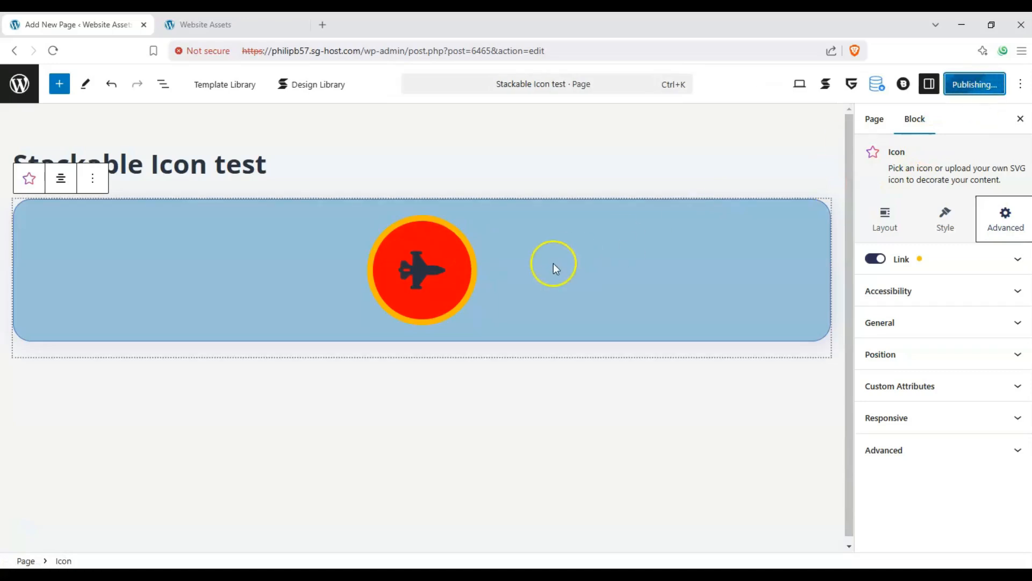
click(828, 85)
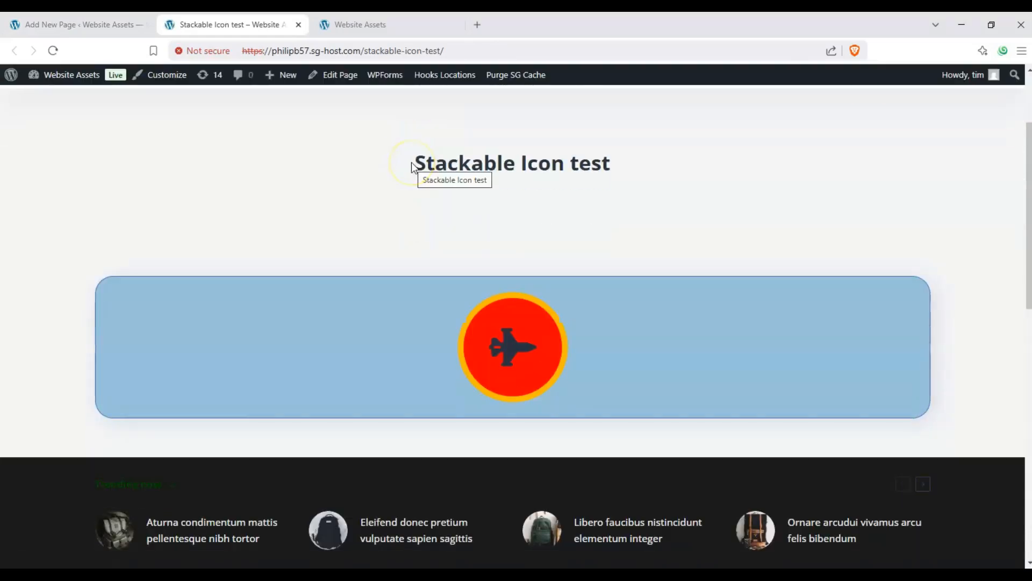
scroll(385, 173, down, 1)
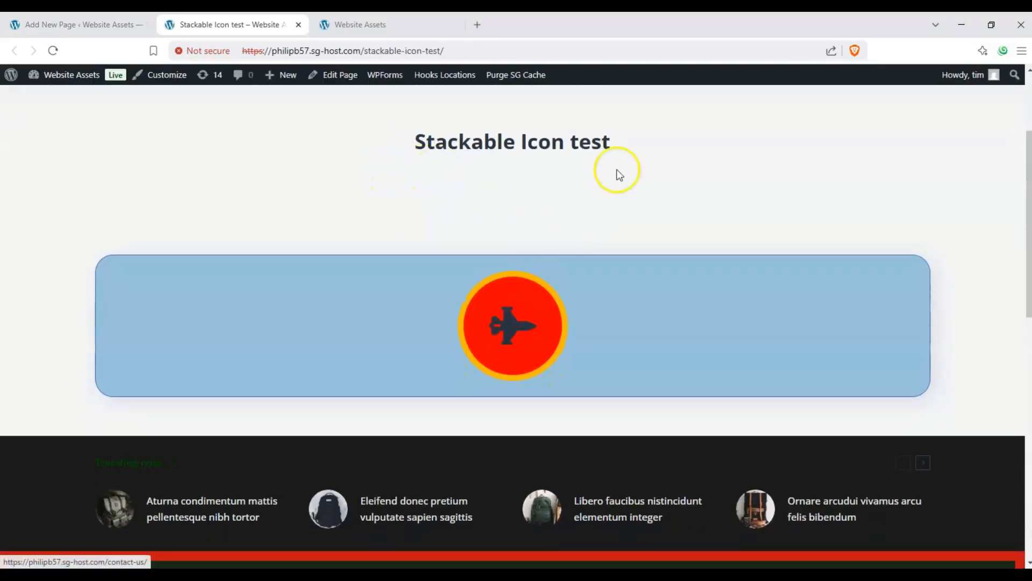
scroll(617, 172, down, 2)
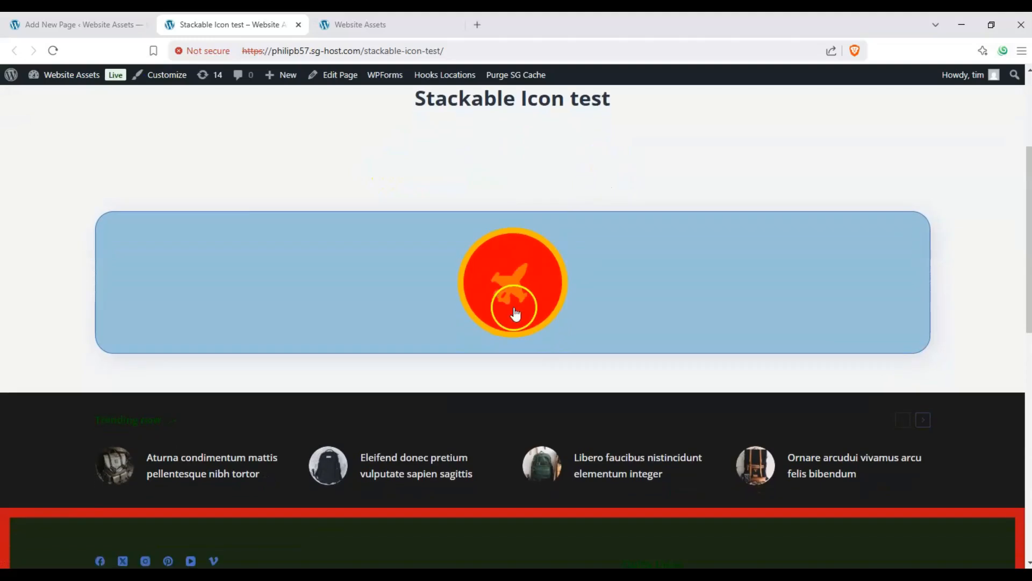
Test the airplane icon's link to the contact-us page, close the tab it opens, and inspect the icon on the live page.
click(521, 280)
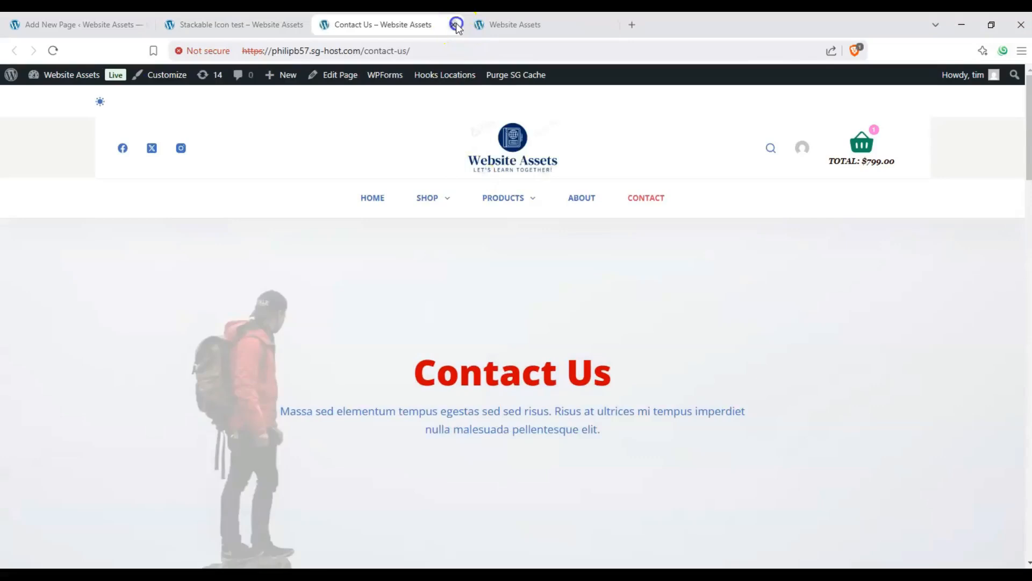
click(453, 25)
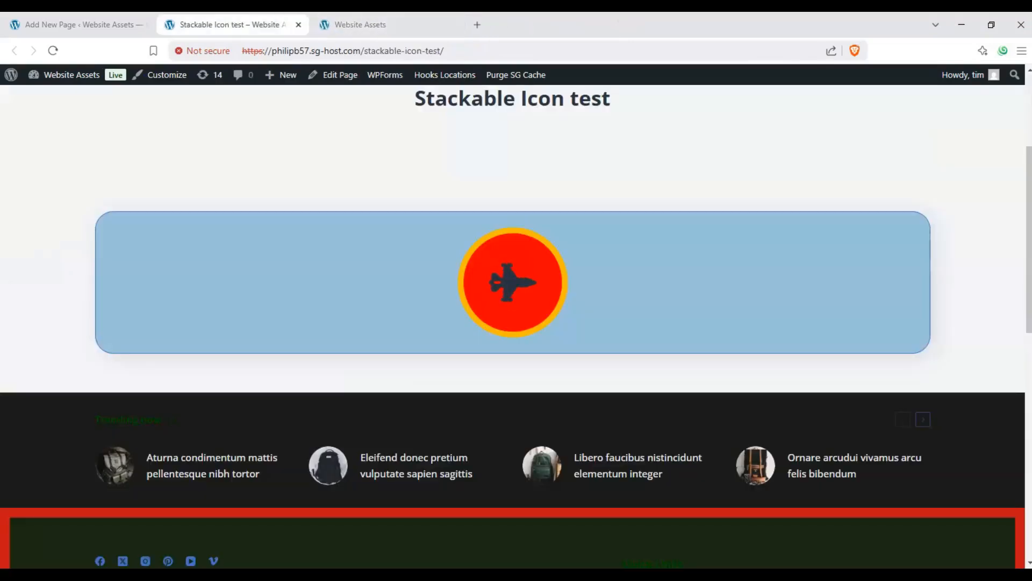
scroll(433, 279, up, 1)
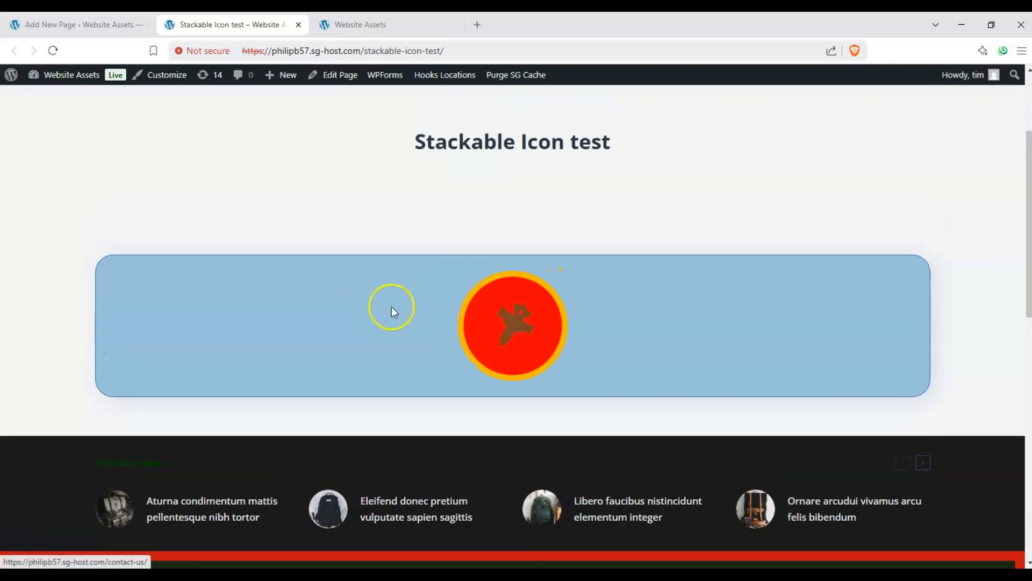
scroll(422, 294, down, 1)
scroll(357, 330, up, 1)
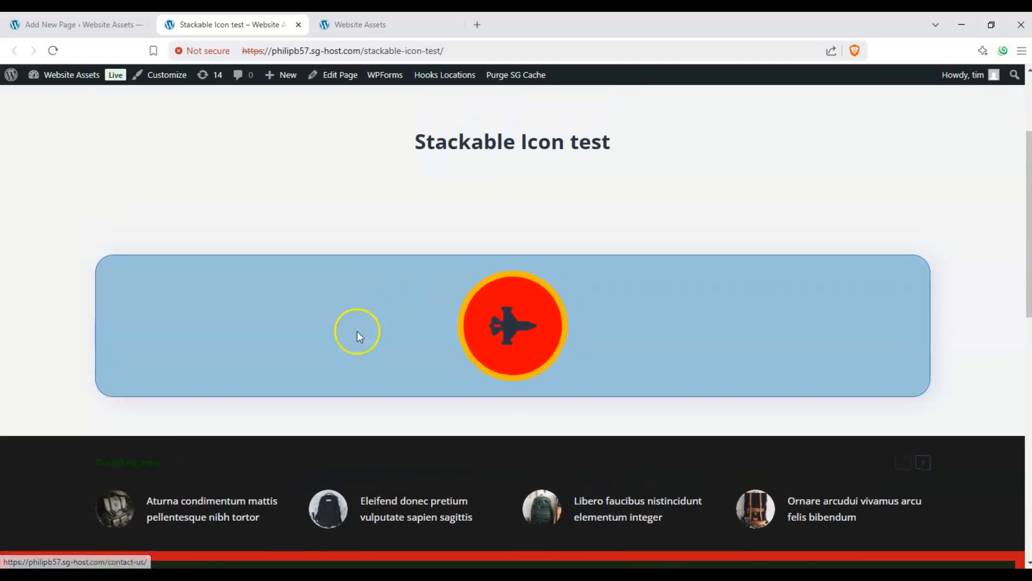